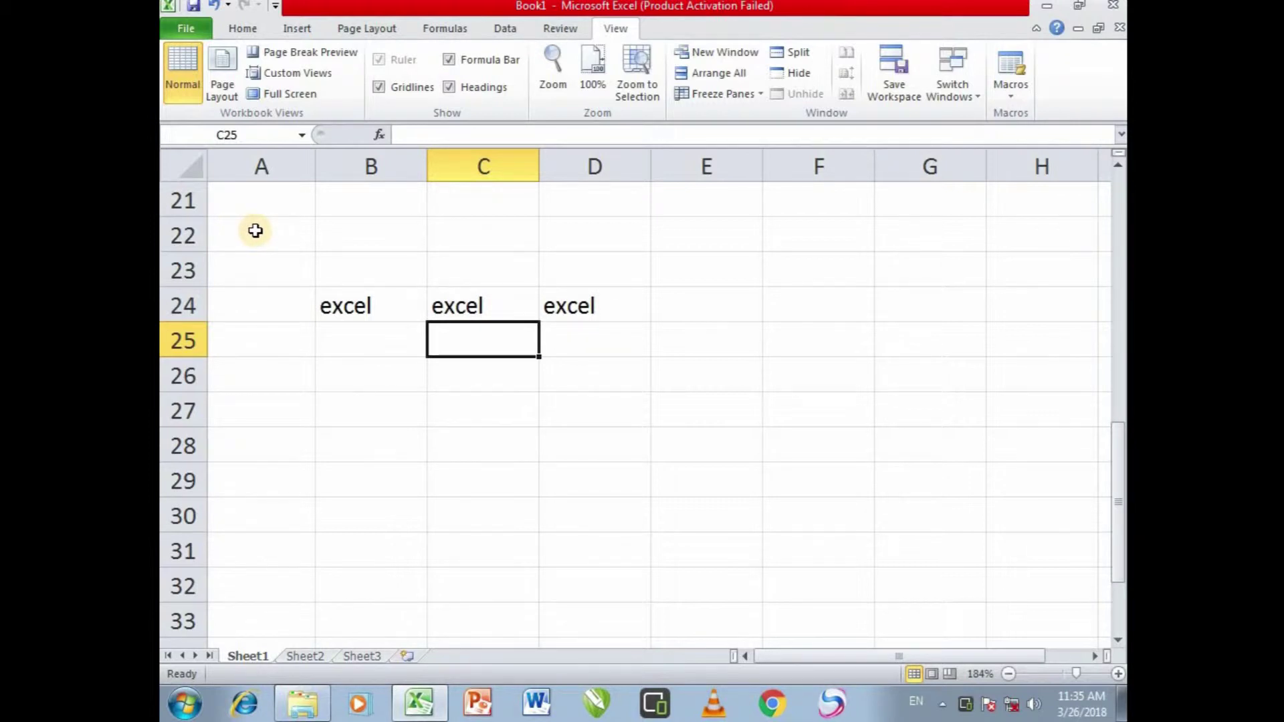
Display the sheet in Page Layout view, select cell C26, and return to Normal view
{"action": "left_click", "coordinate": [219, 94]}
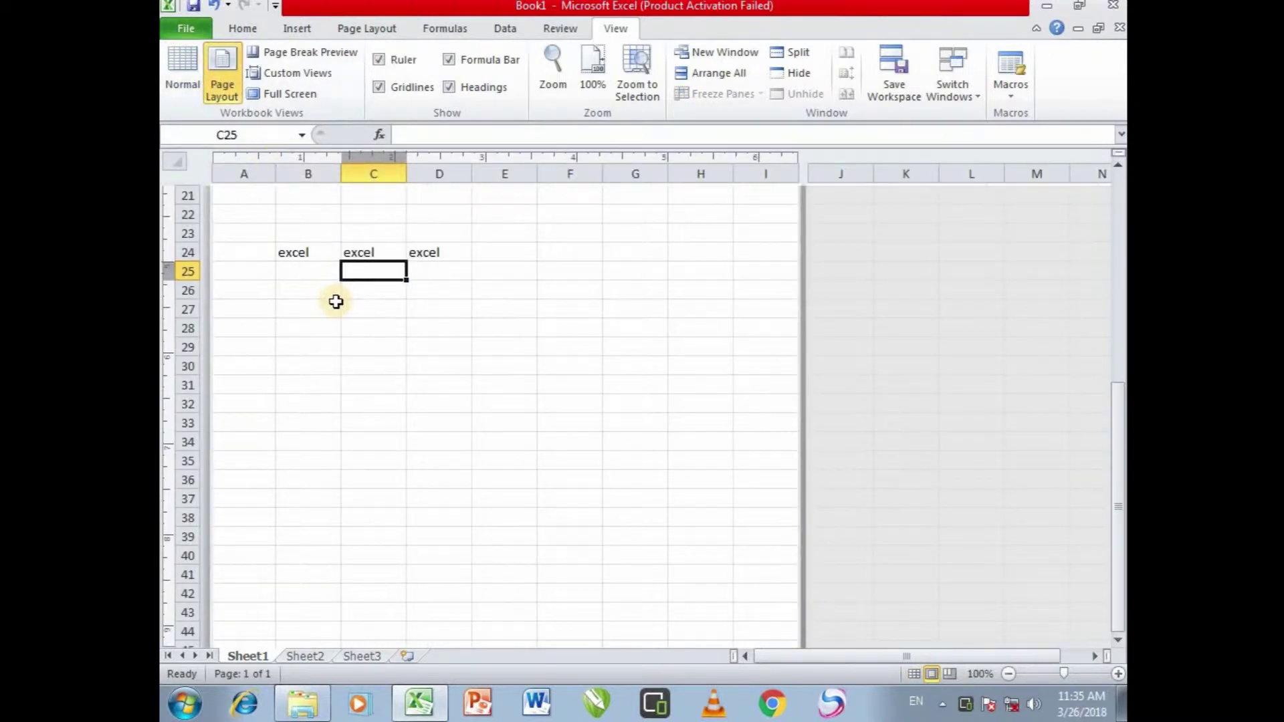
{"action": "left_click", "coordinate": [822, 210]}
{"action": "left_click", "coordinate": [348, 296]}
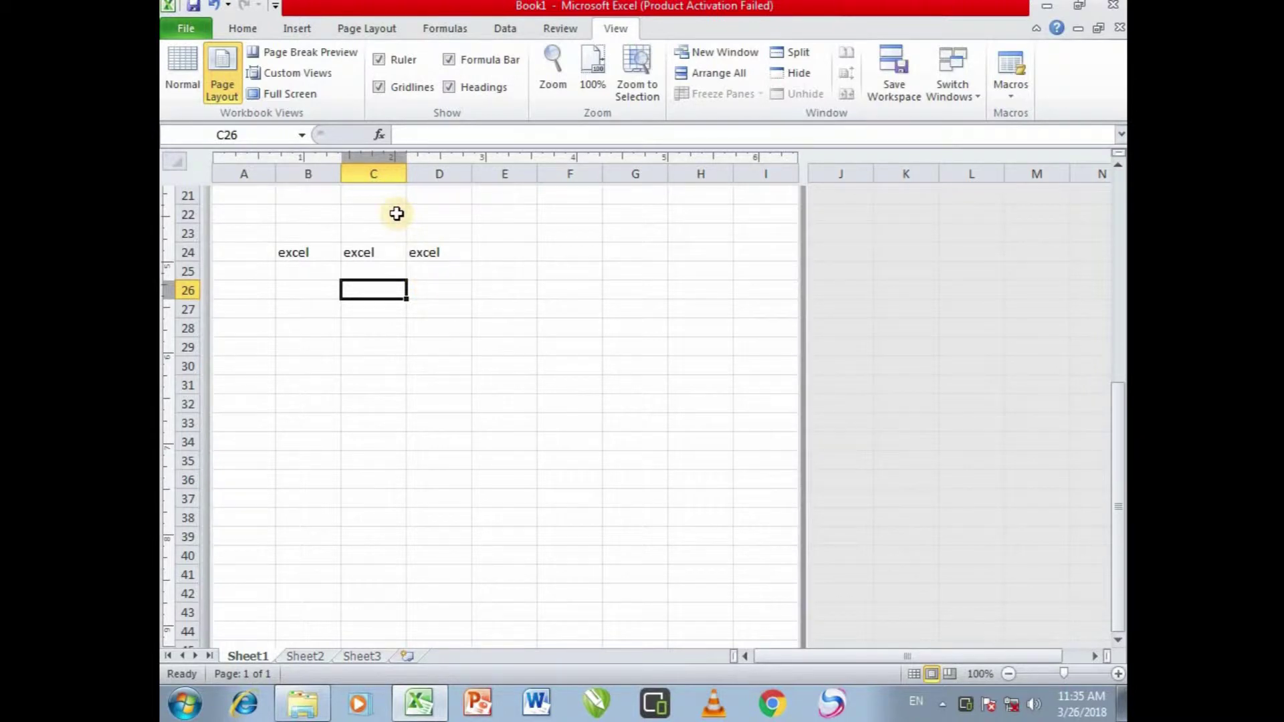
{"action": "left_click", "coordinate": [172, 78]}
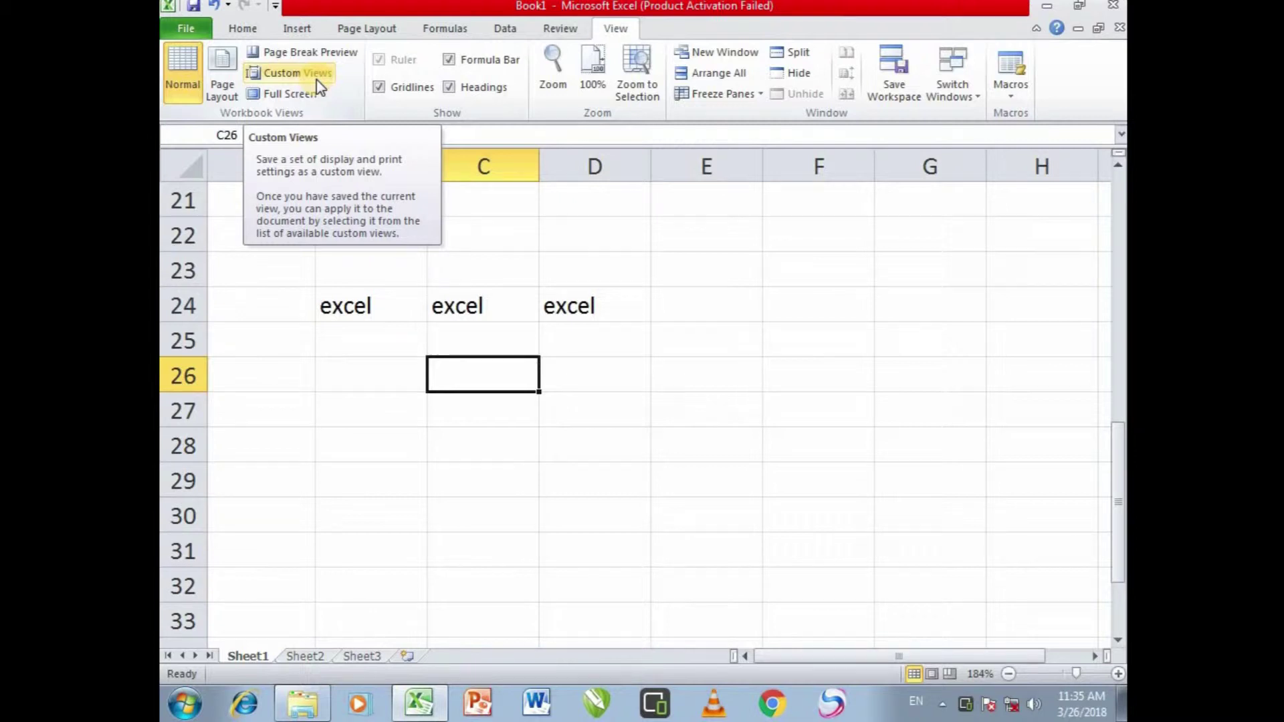
Zoom the sheet to 292% with cell B24 selected and save this display as a custom view named "excel"
{"action": "left_click", "coordinate": [388, 314]}
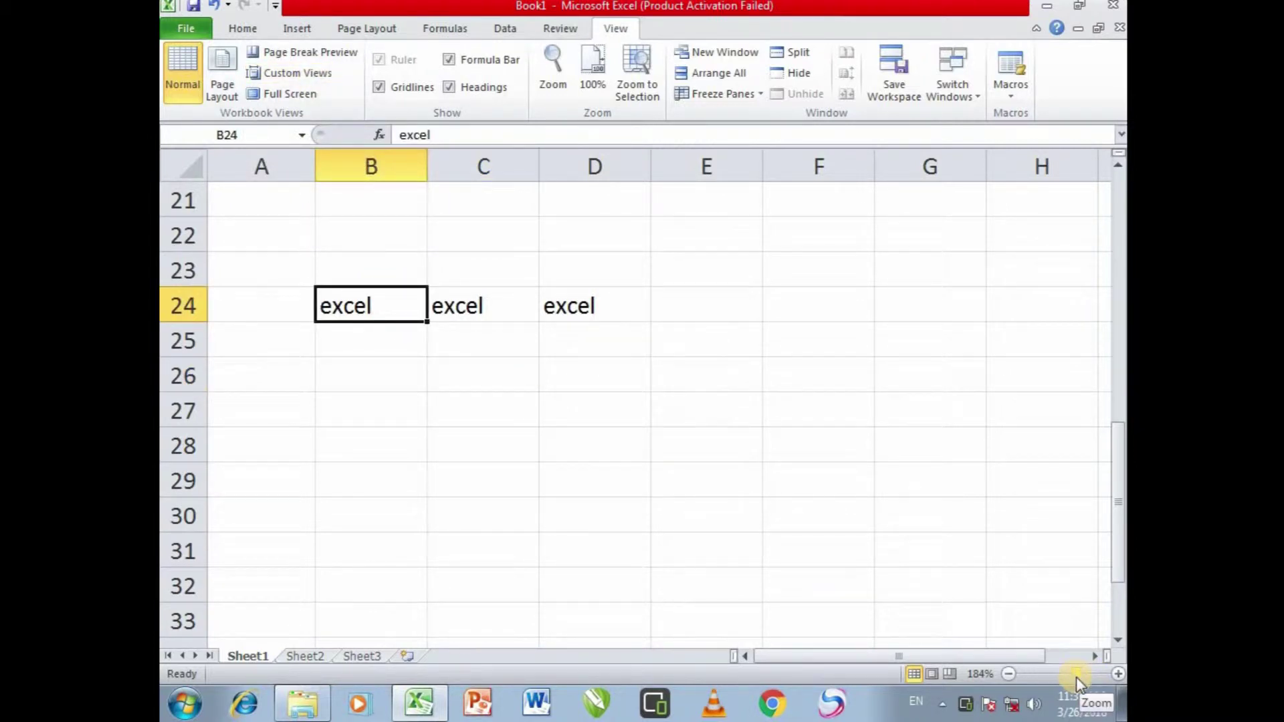
{"action": "left_click_drag", "start_coordinate": [1077, 676], "coordinate": [1091, 677]}
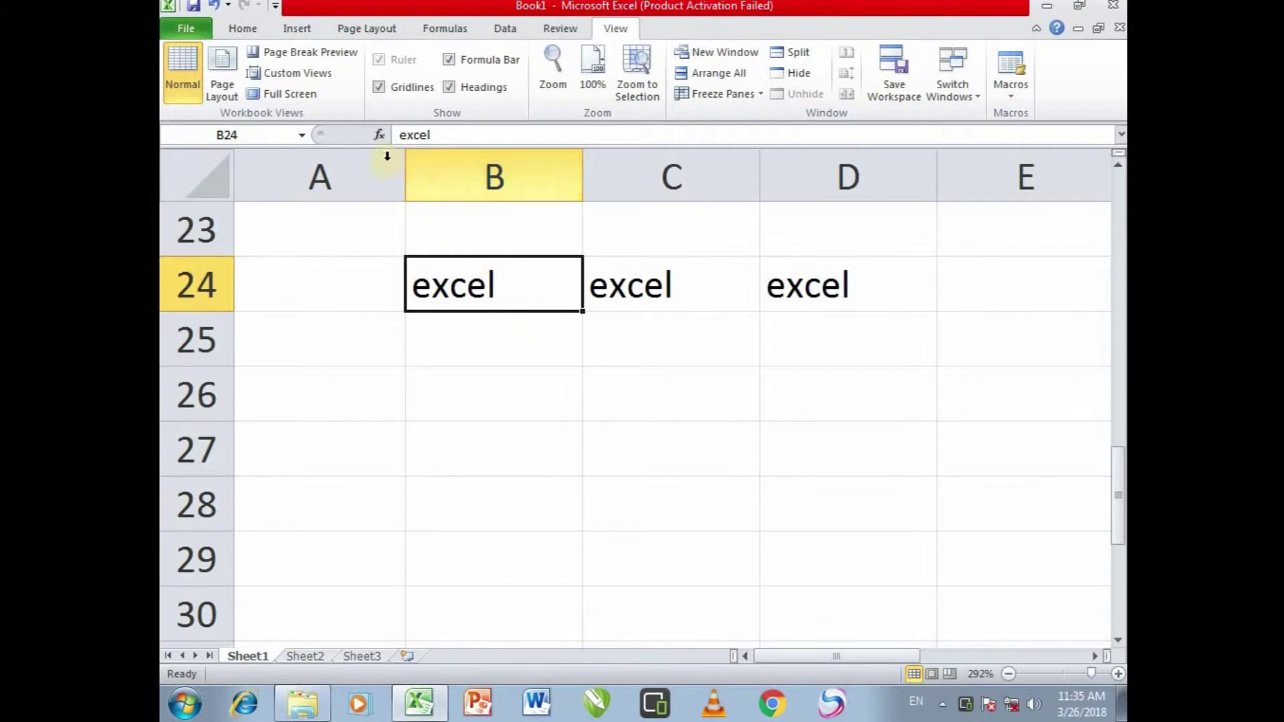
{"action": "left_click", "coordinate": [321, 85]}
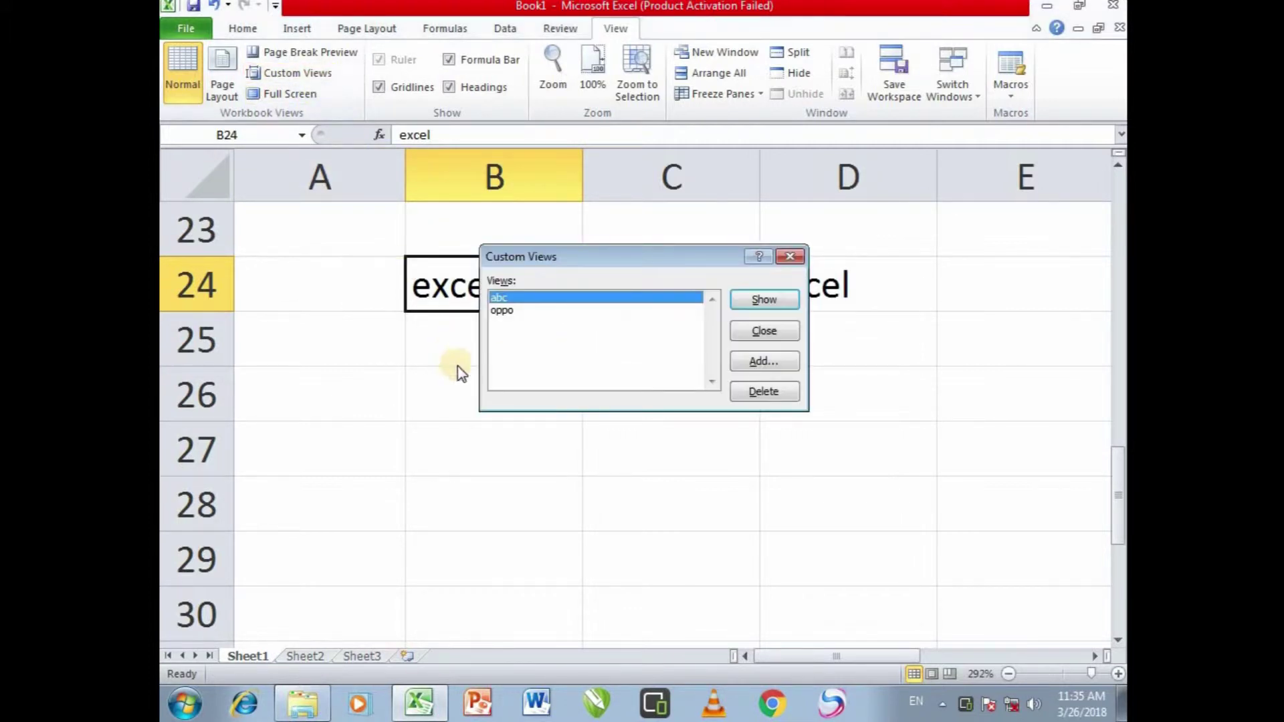
{"action": "left_click", "coordinate": [752, 362]}
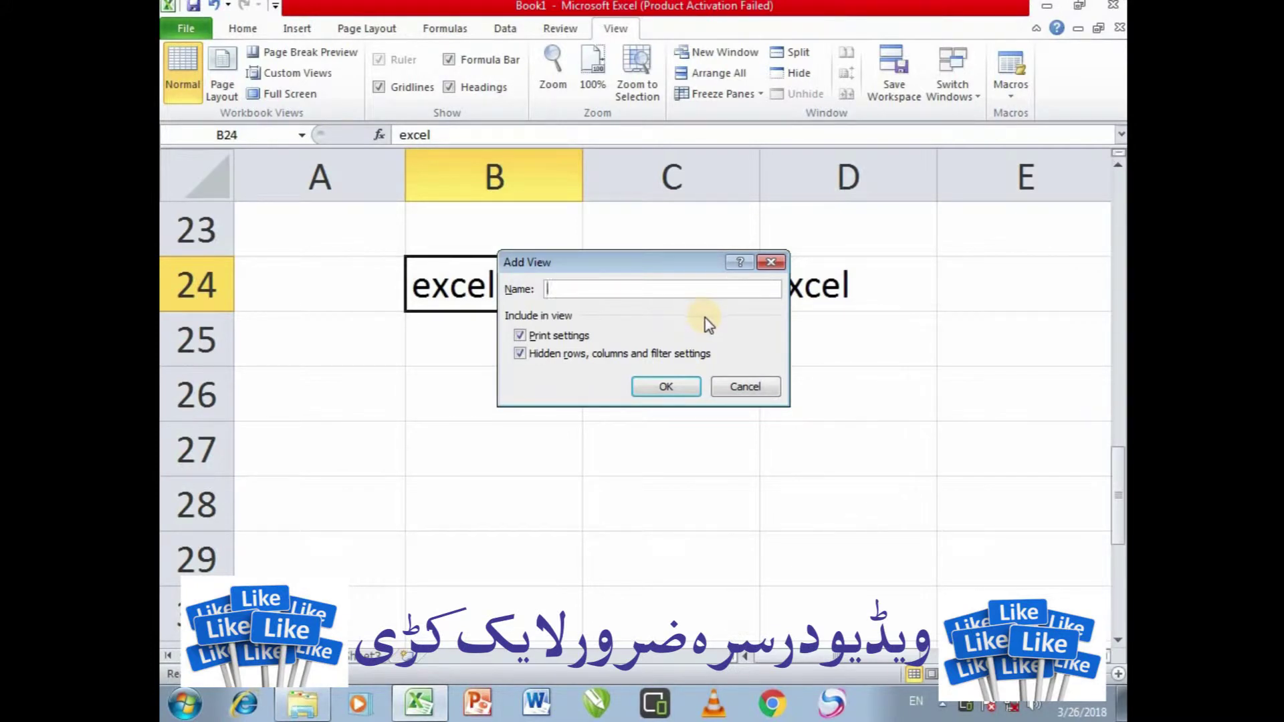
{"action": "type", "text": "excel"}
{"action": "left_click", "coordinate": [672, 386]}
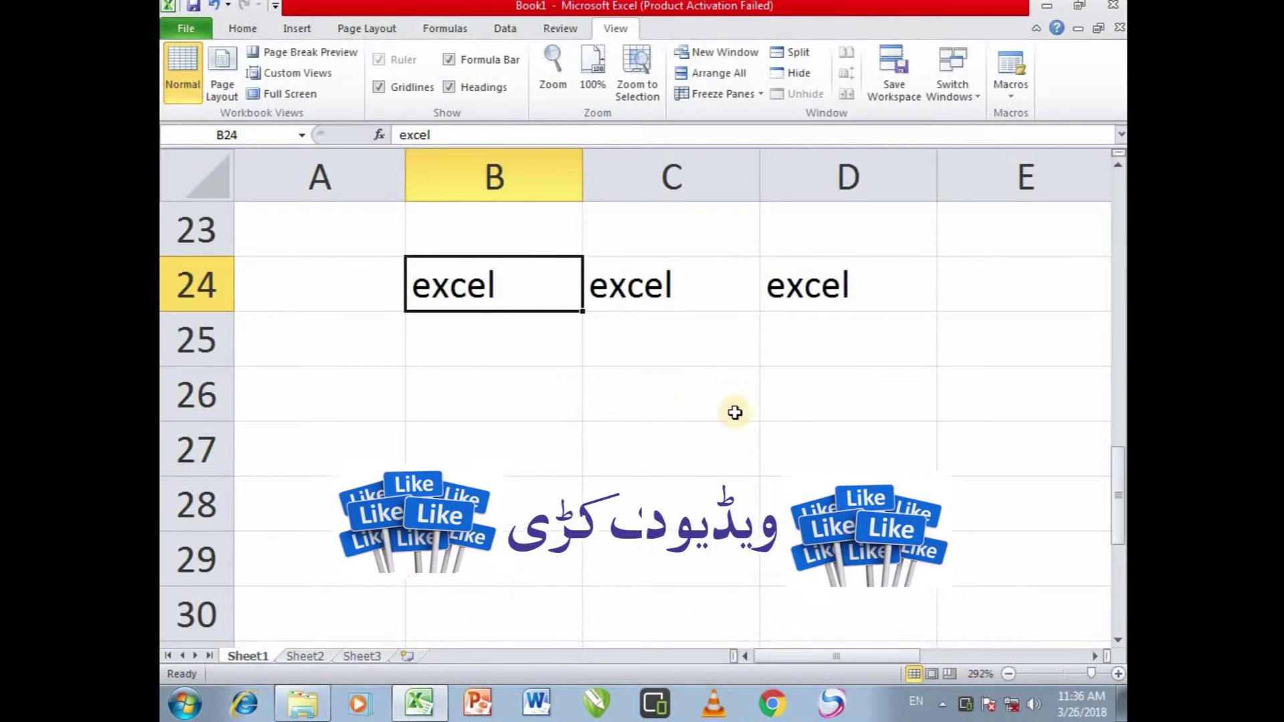
Set the sheet zoom to 100% and apply the saved custom view "excel"
{"action": "left_click_drag", "start_coordinate": [1087, 675], "coordinate": [1063, 677]}
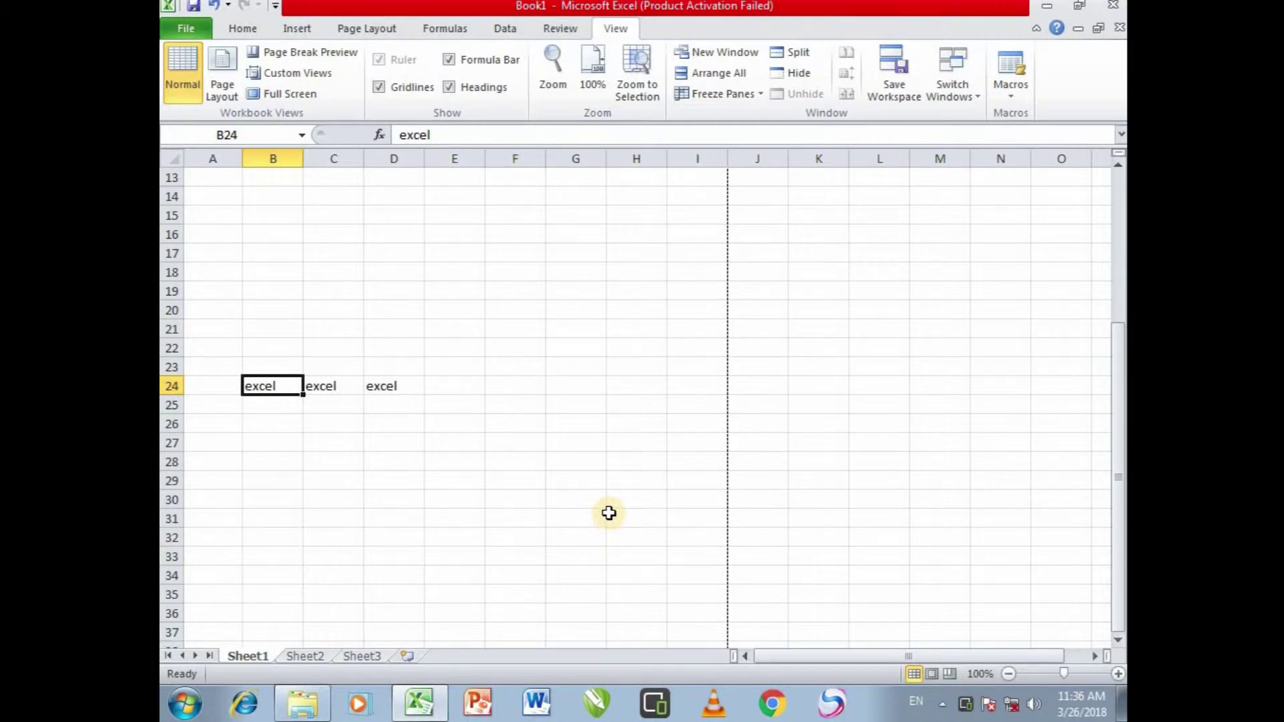
{"action": "left_click", "coordinate": [290, 74]}
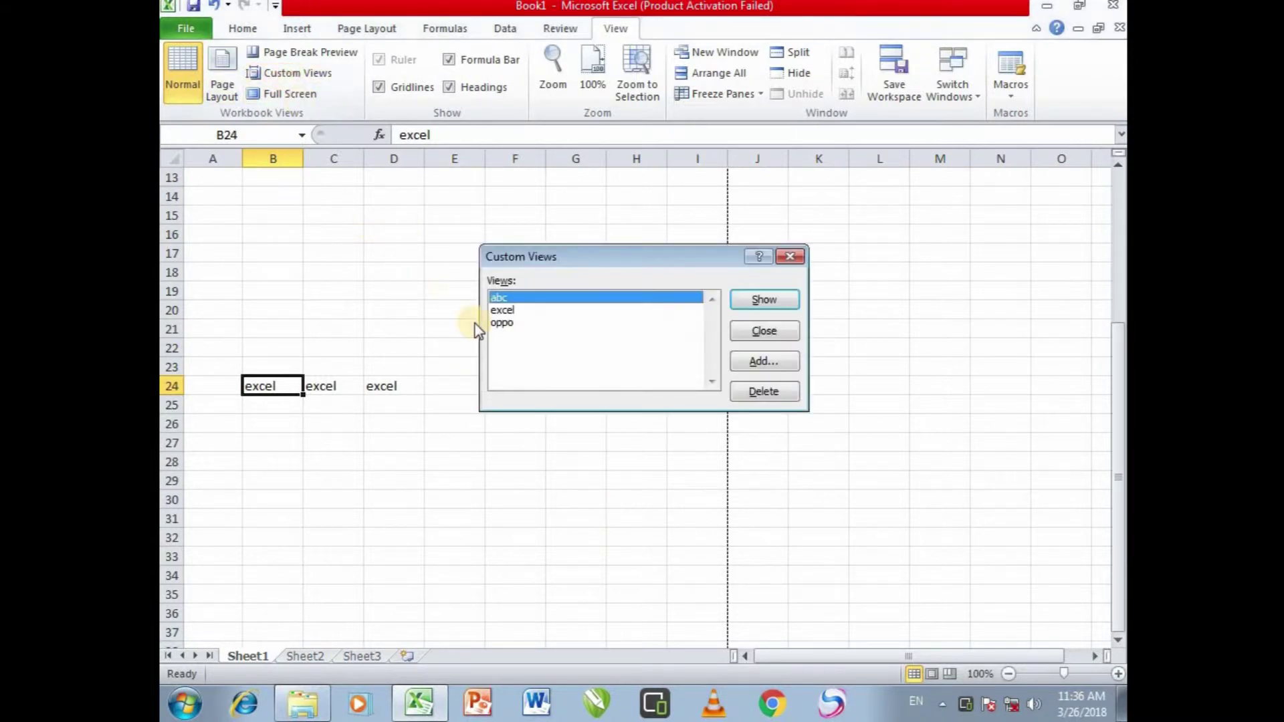
{"action": "left_click", "coordinate": [517, 310]}
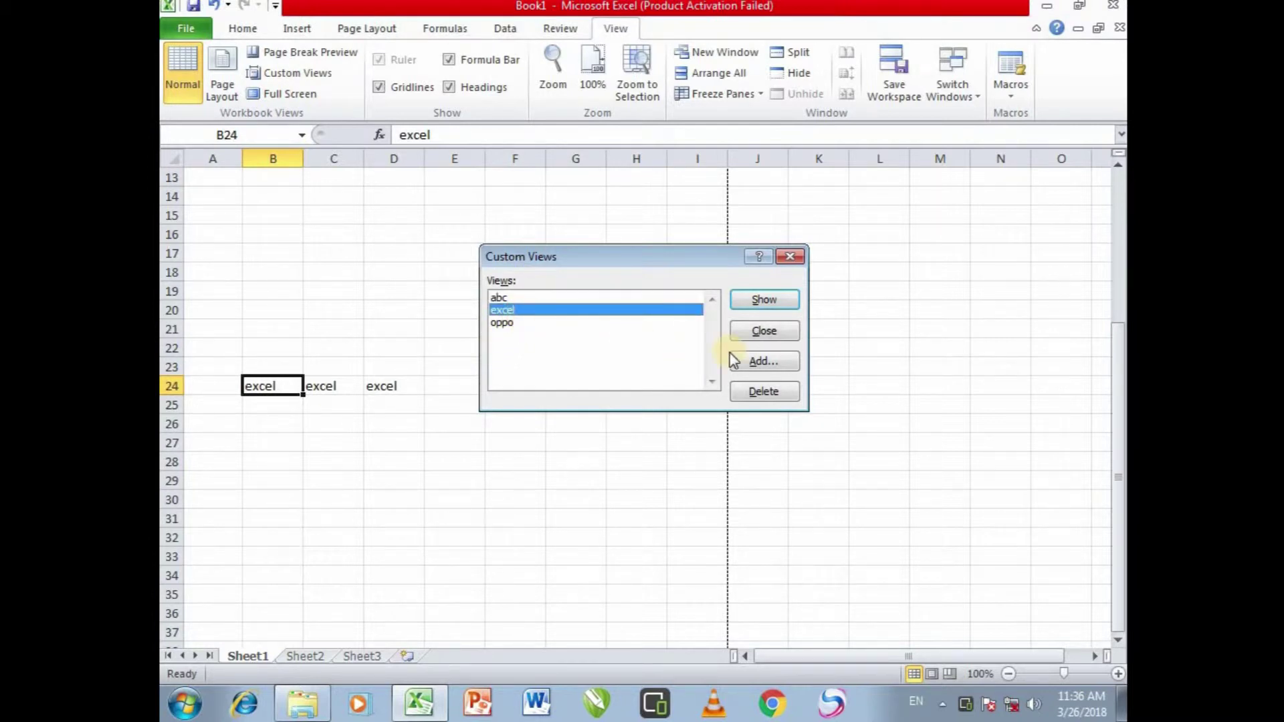
{"action": "left_click", "coordinate": [764, 301]}
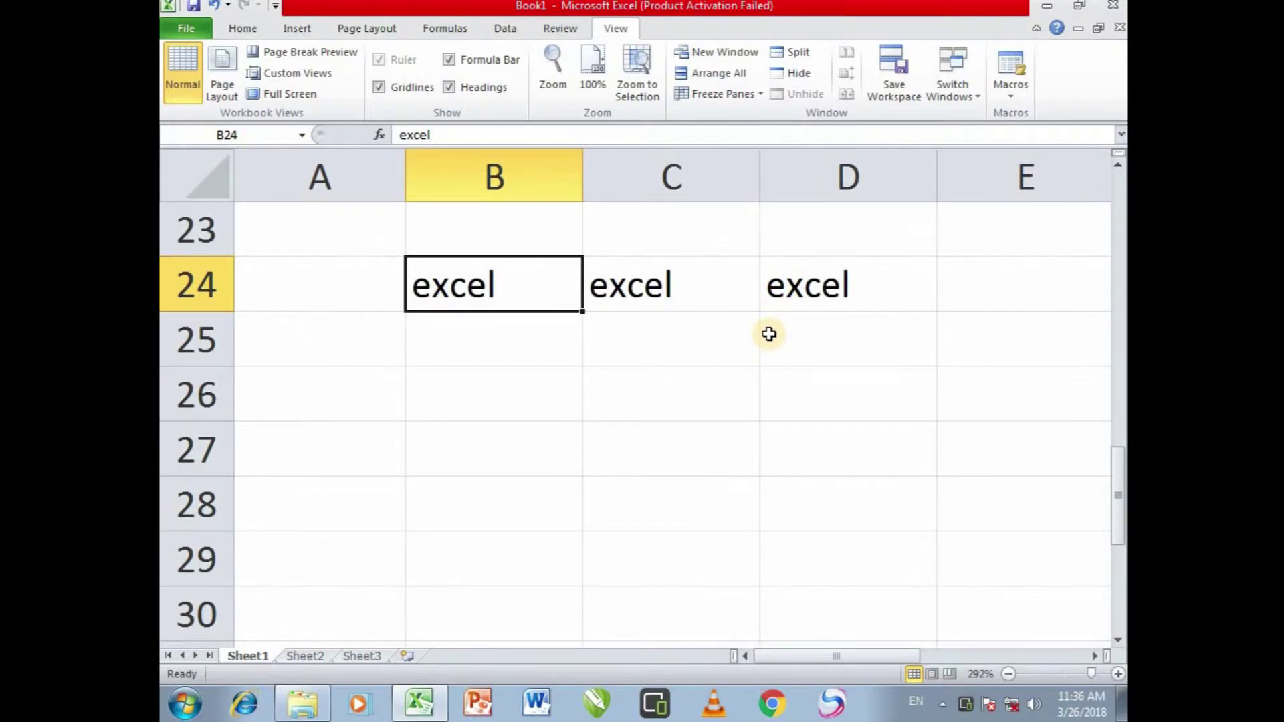
Select cell B25, display the workbook in Full Screen view, and return to the regular maximized window
{"action": "left_click", "coordinate": [525, 371]}
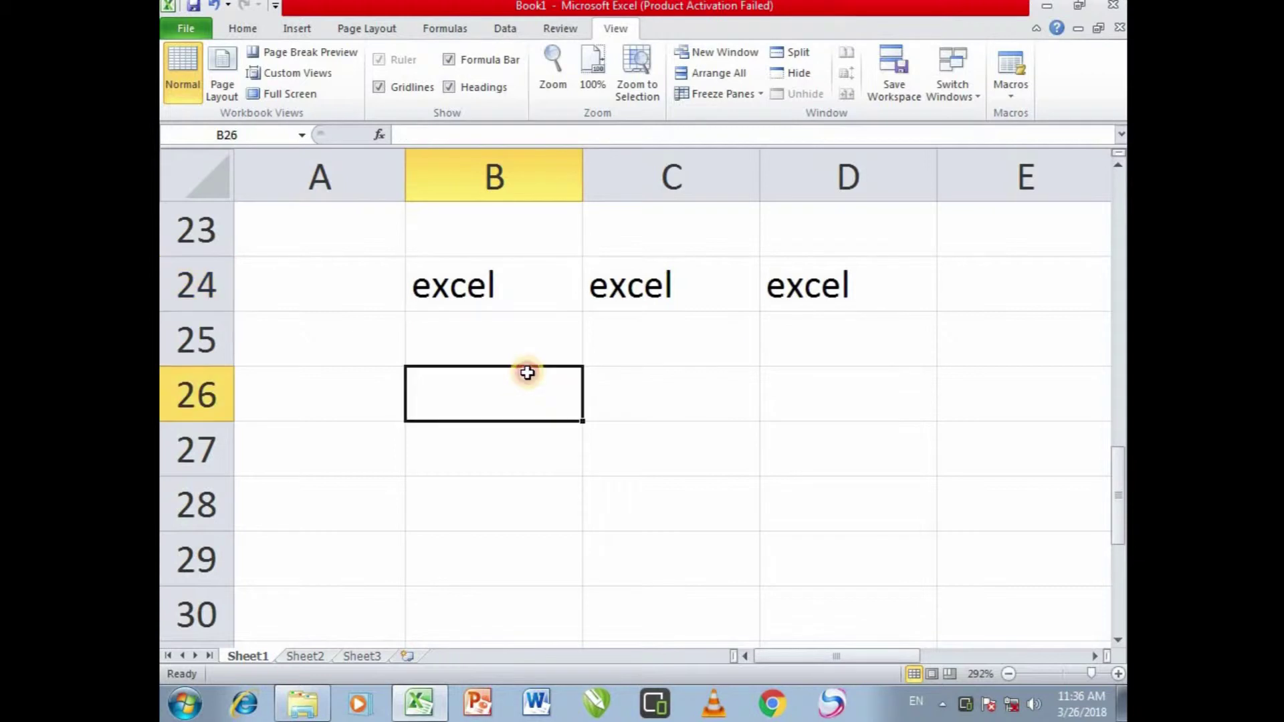
{"action": "left_click", "coordinate": [531, 345]}
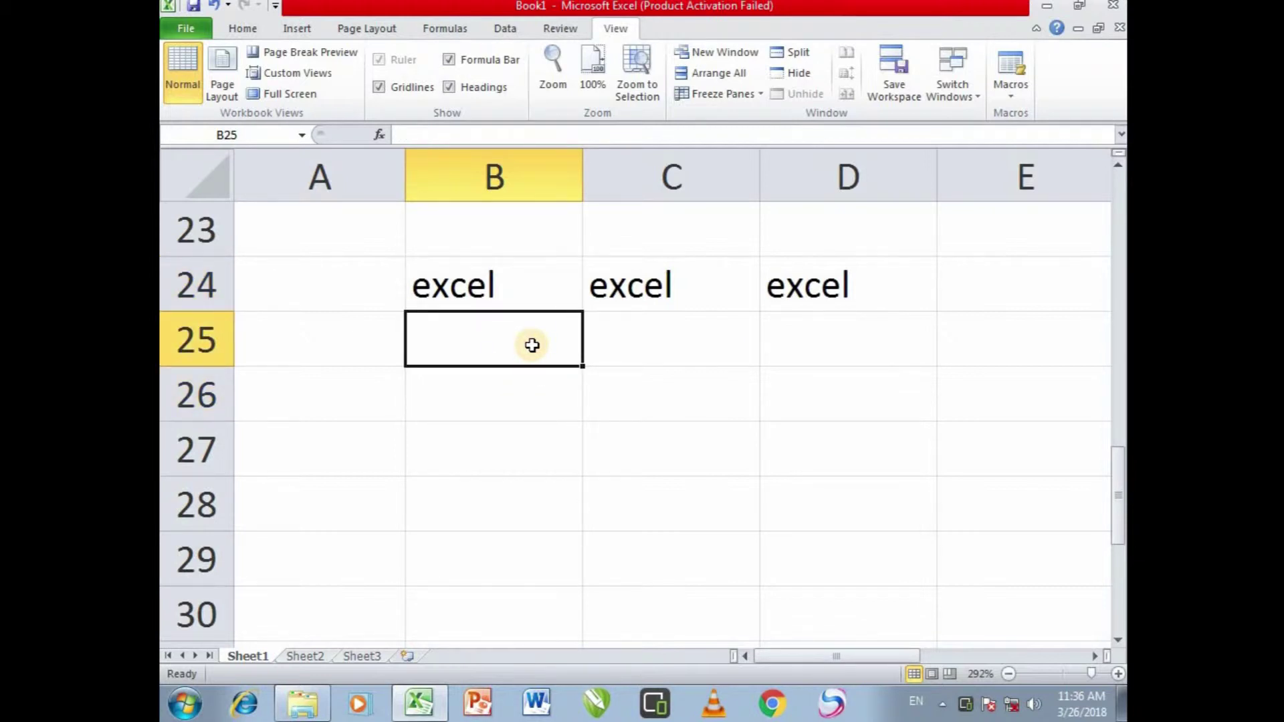
{"action": "left_click", "coordinate": [318, 99]}
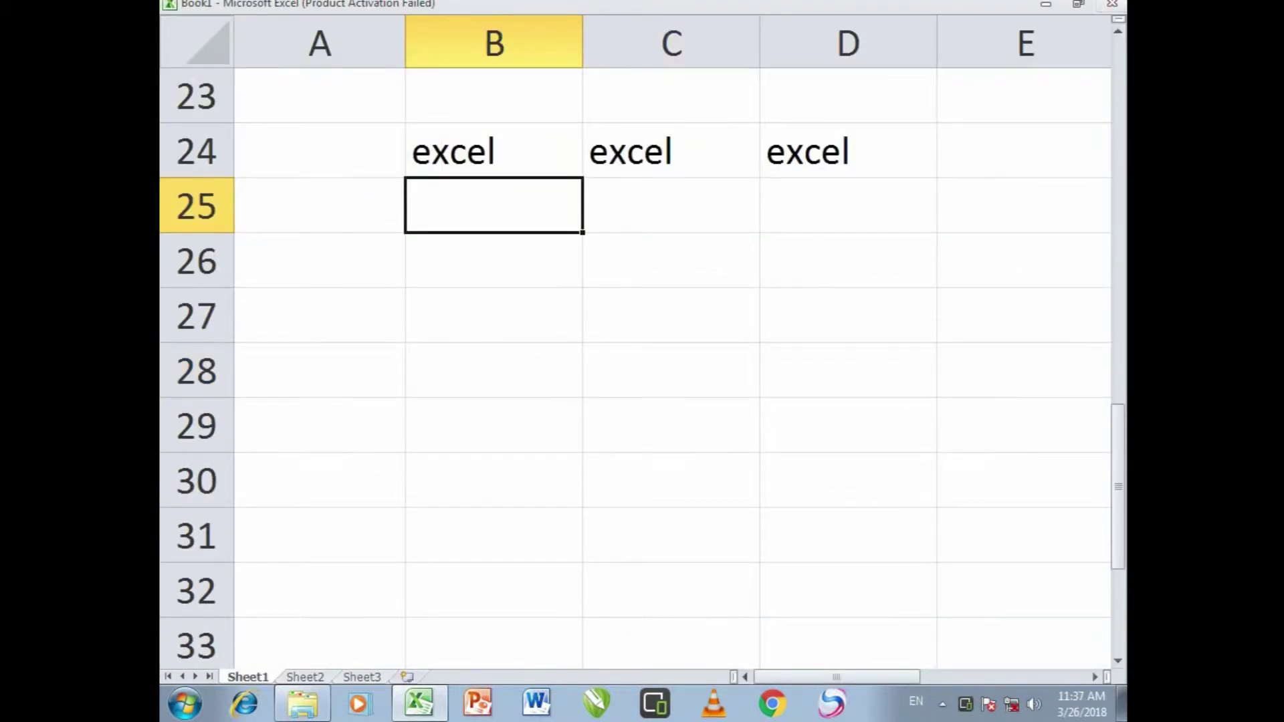
{"action": "left_click", "coordinate": [1078, 4]}
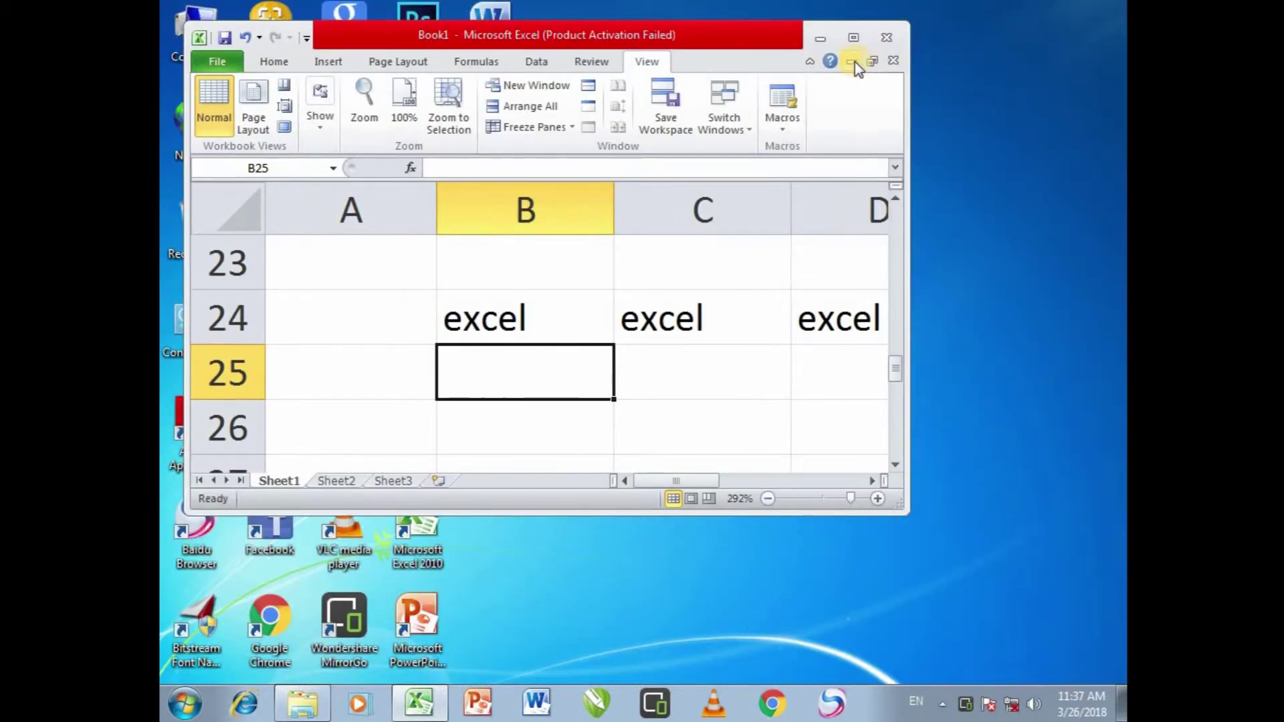
{"action": "left_click", "coordinate": [853, 38]}
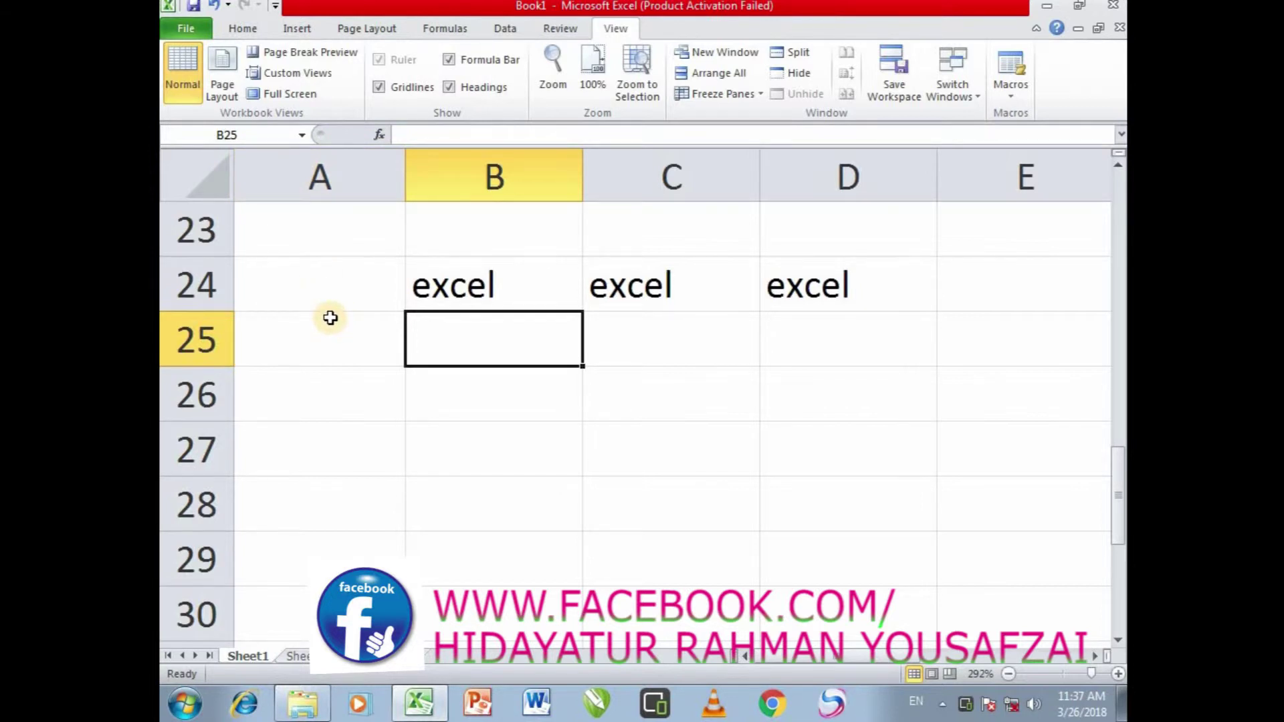
Switch the sheet to Page Layout view and select column A beneath the ruler
{"action": "left_click", "coordinate": [350, 408]}
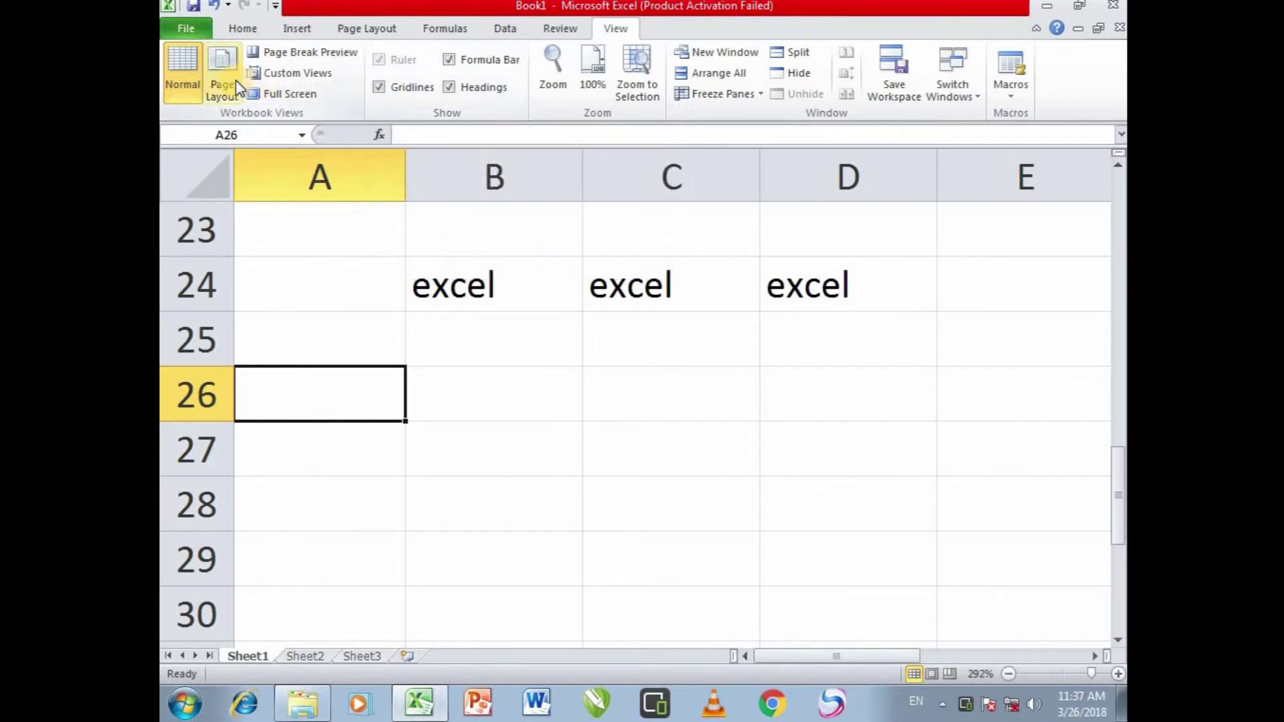
{"action": "left_click", "coordinate": [217, 83]}
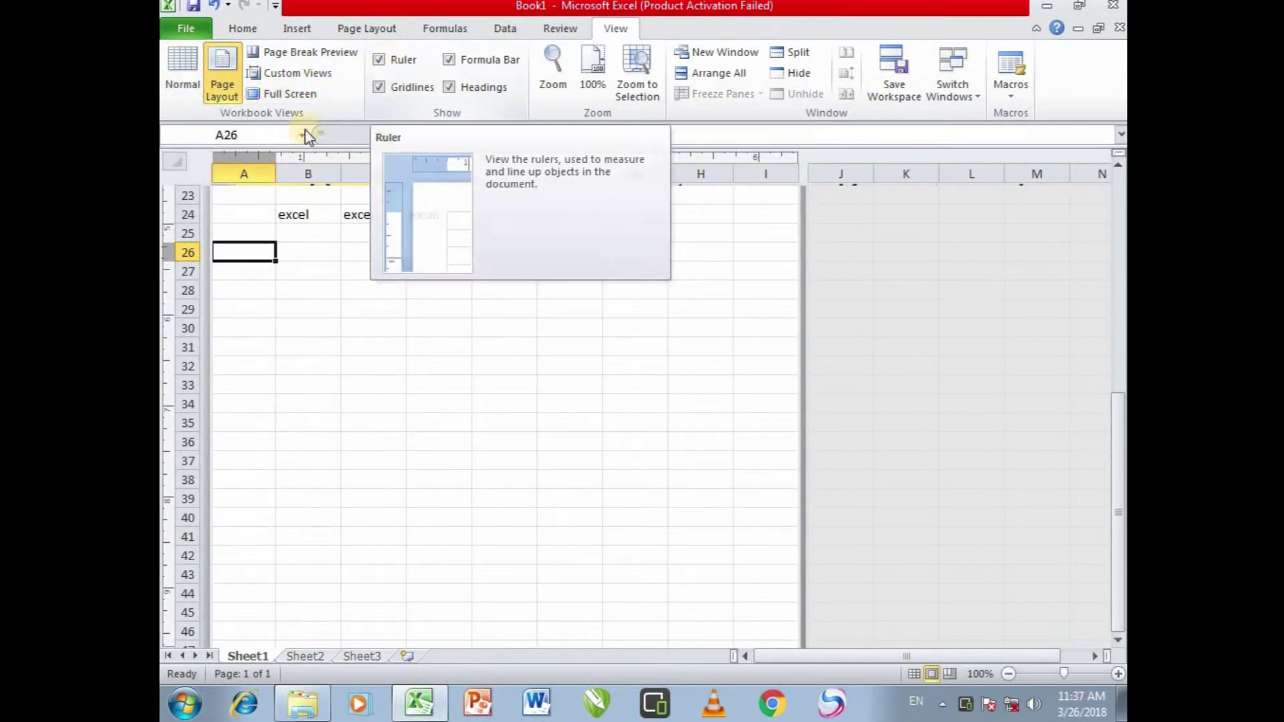
{"action": "left_click", "coordinate": [215, 176]}
{"action": "left_click", "coordinate": [315, 249]}
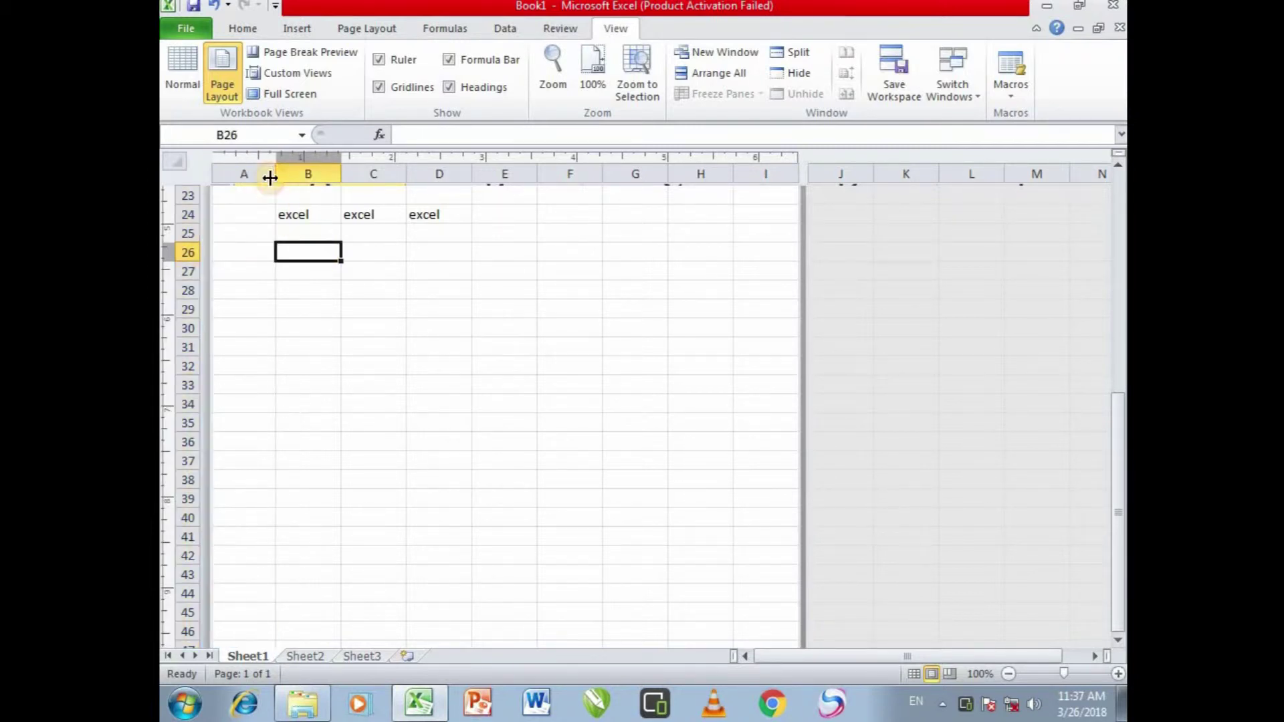
{"action": "left_click", "coordinate": [244, 175]}
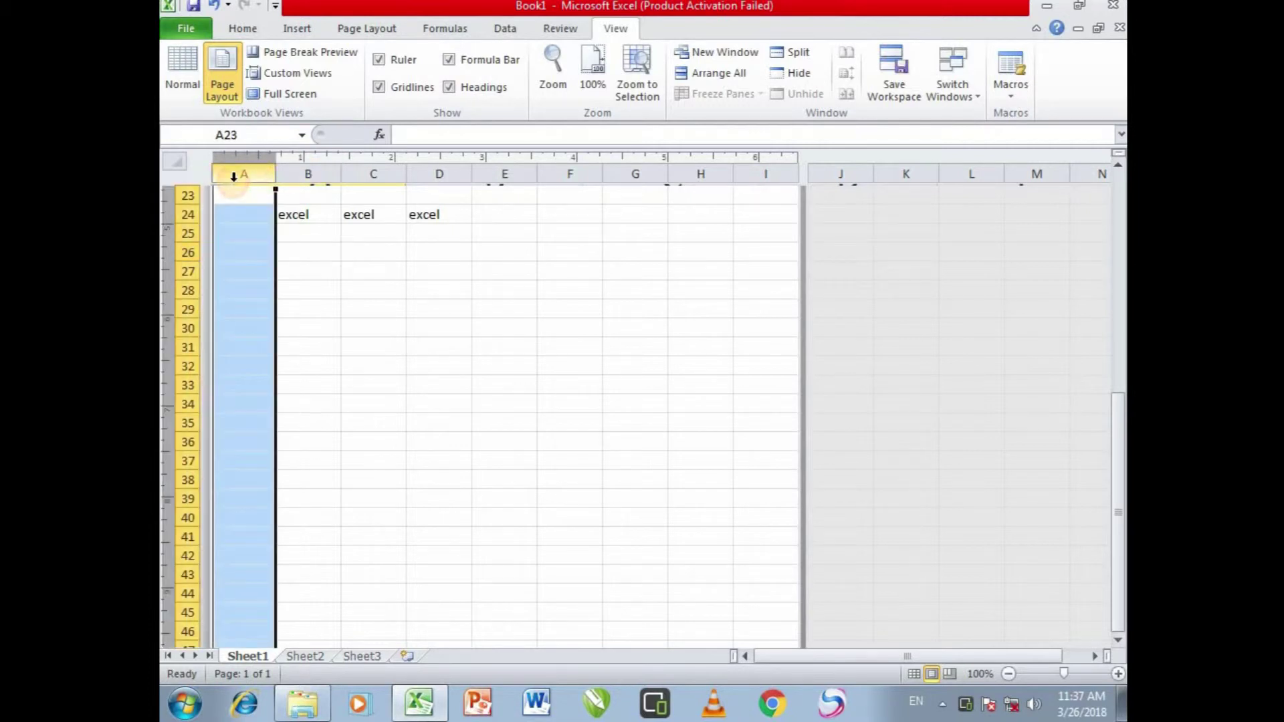
Hide the rulers, show them again, and reselect column A
{"action": "left_click", "coordinate": [378, 60]}
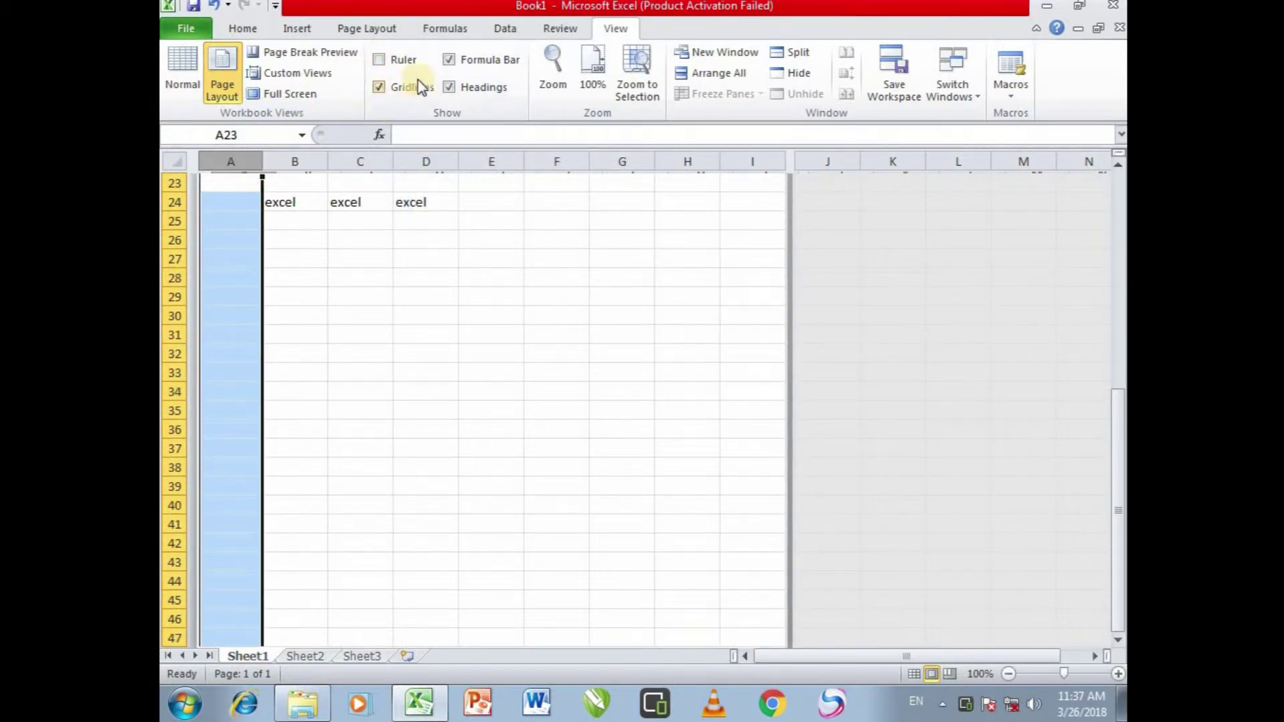
{"action": "left_click", "coordinate": [380, 59]}
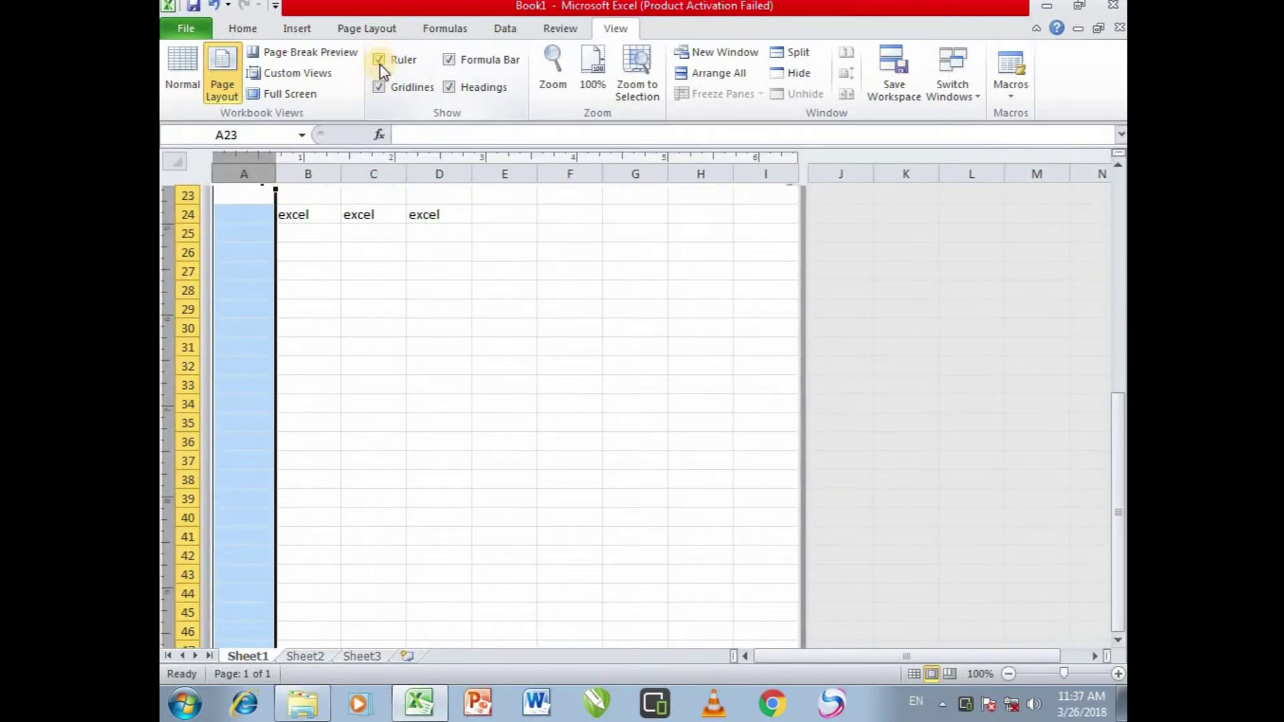
{"action": "left_click", "coordinate": [375, 286]}
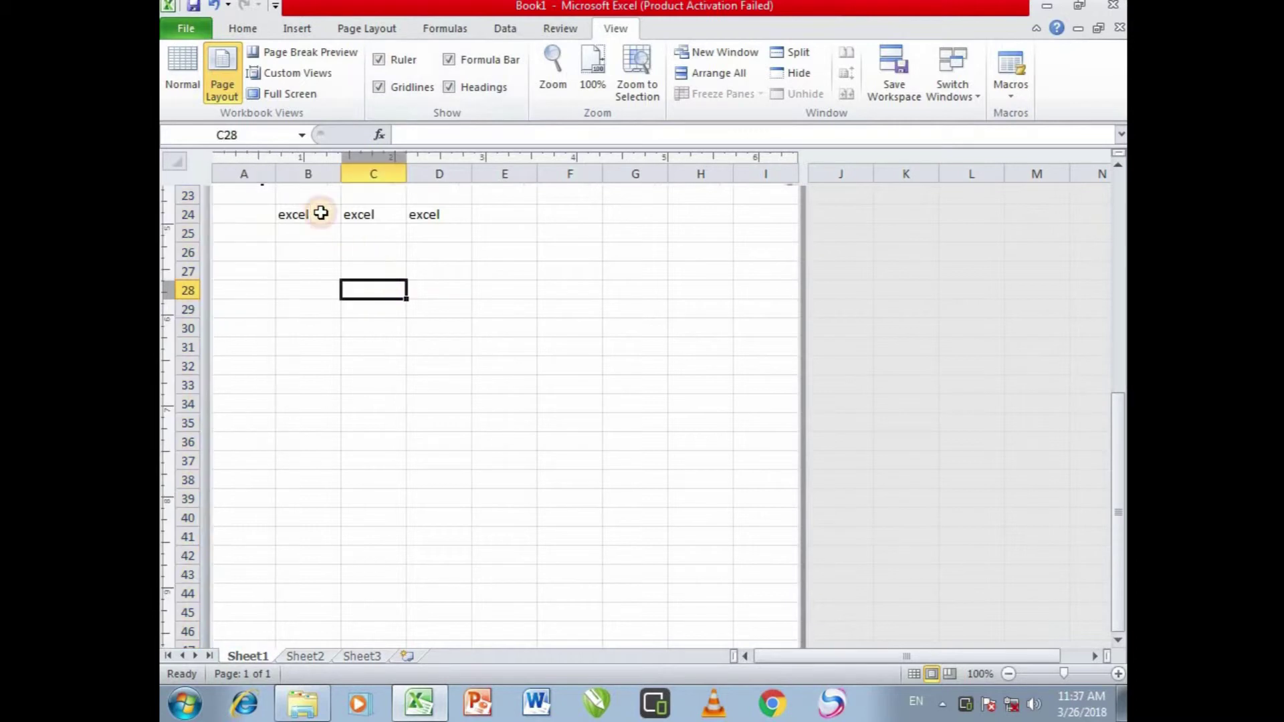
{"action": "left_click", "coordinate": [253, 174]}
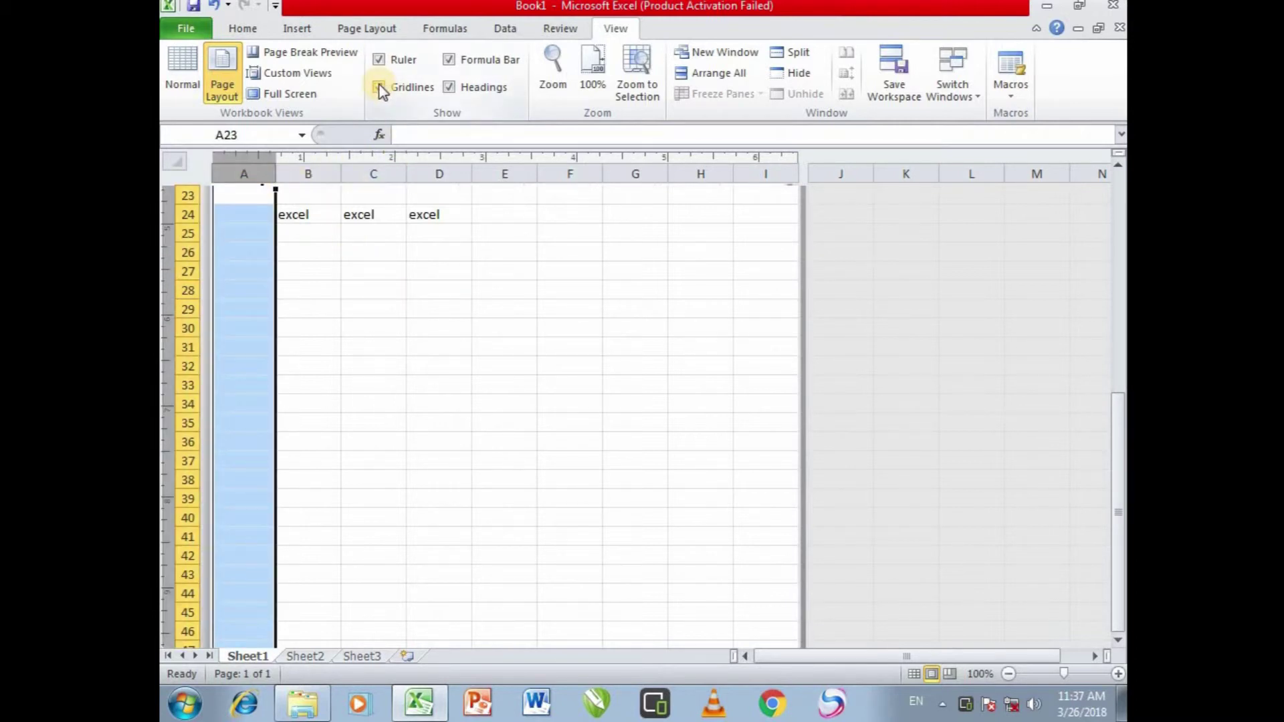
Return the sheet to Normal view, zoom it to 166%, and select cell E24
{"action": "left_click", "coordinate": [180, 67]}
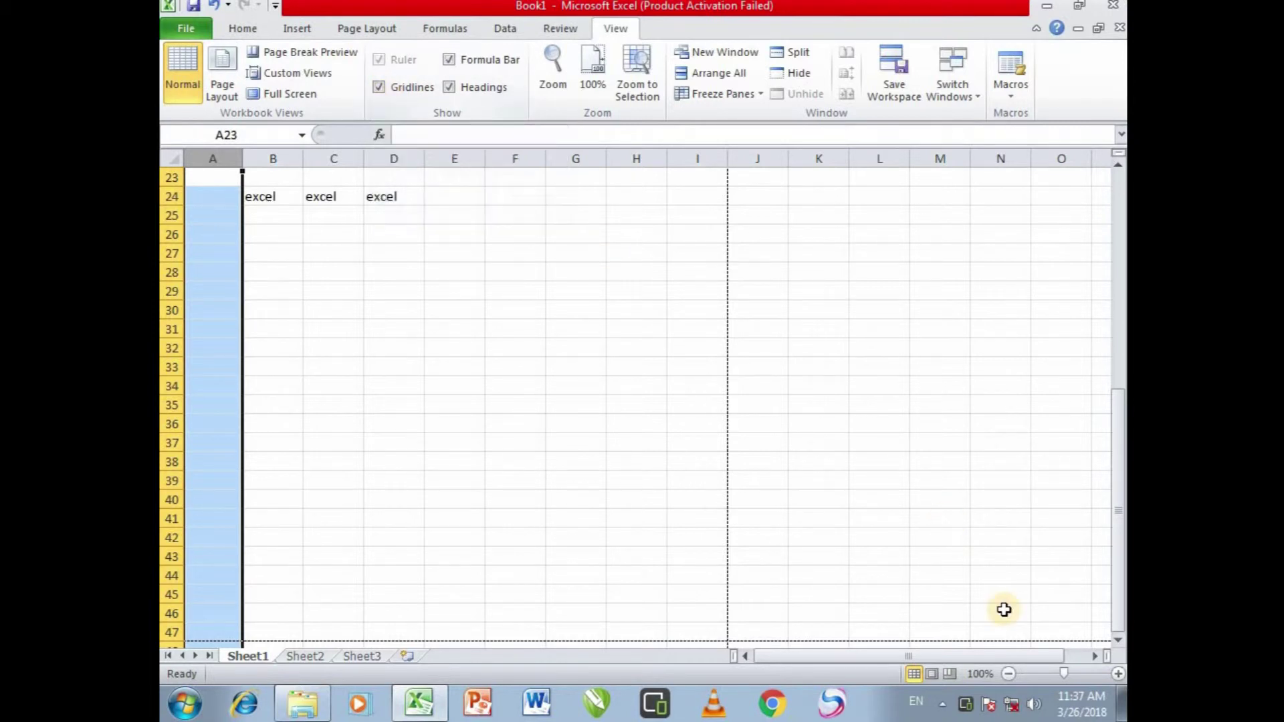
{"action": "left_click_drag", "start_coordinate": [1065, 673], "coordinate": [1073, 672]}
{"action": "left_click", "coordinate": [656, 340]}
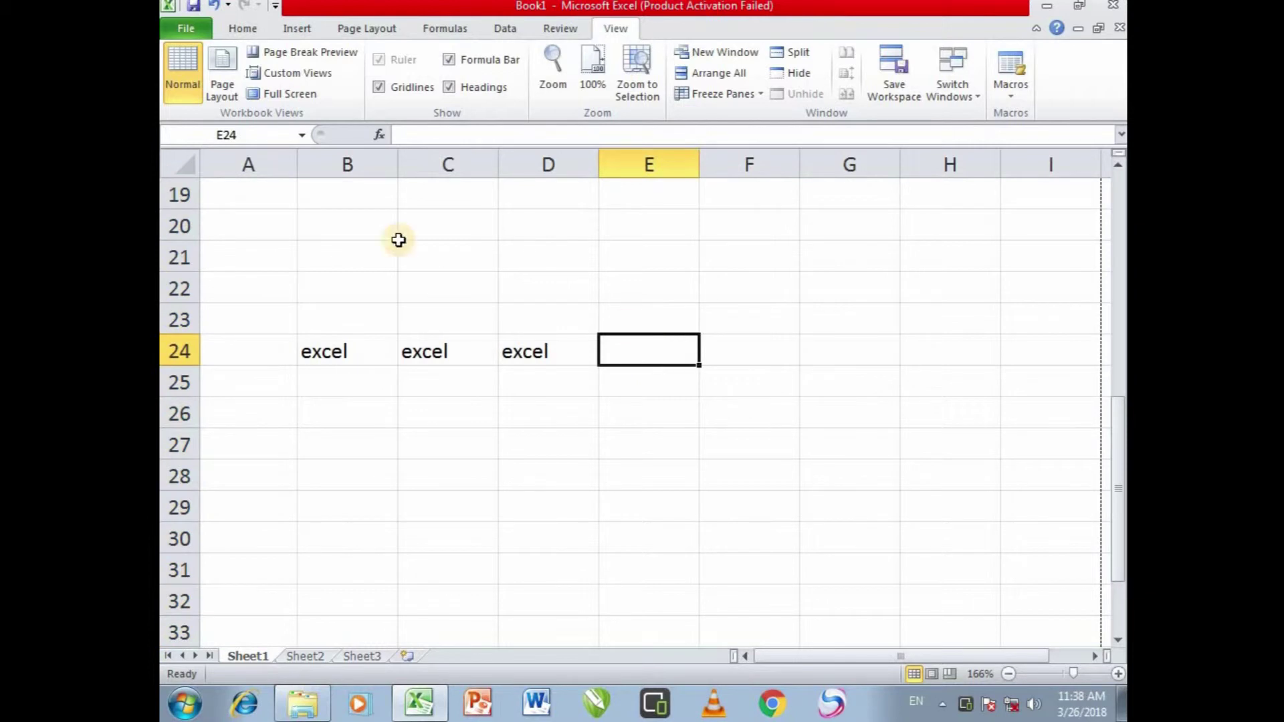
Turn the sheet gridlines off and on again, and do the same with the formula bar
{"action": "left_click", "coordinate": [381, 87]}
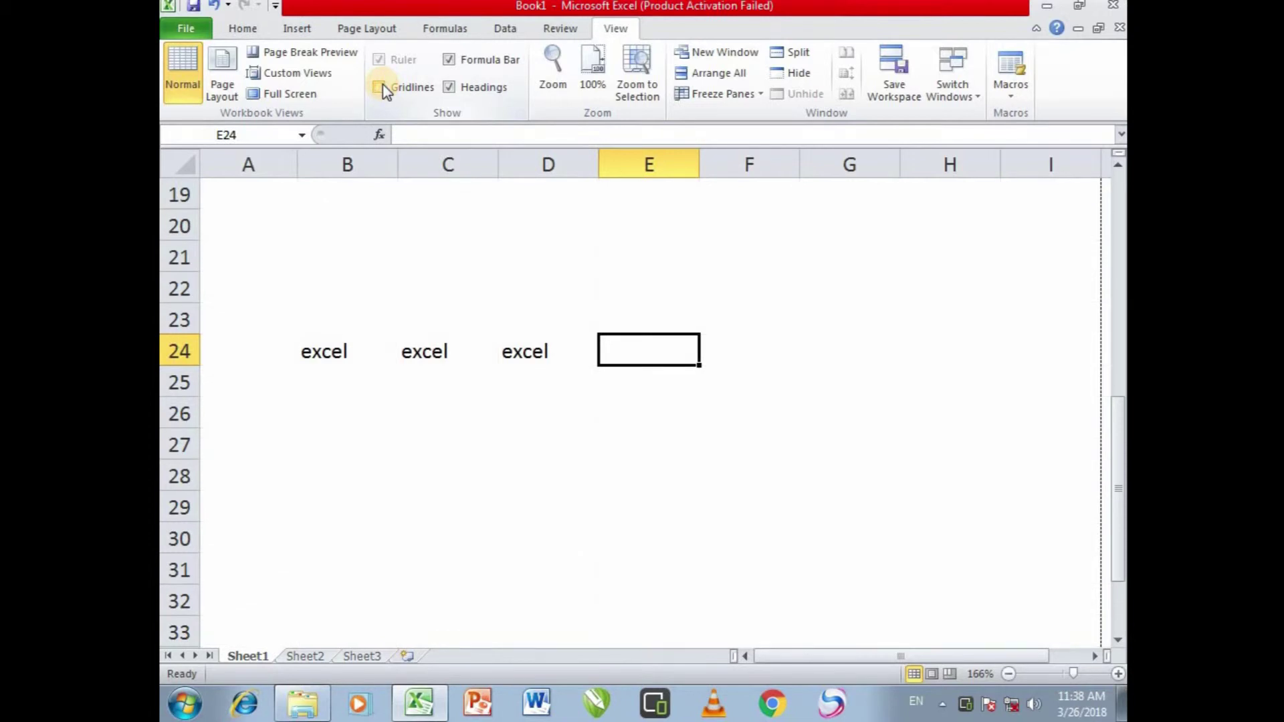
{"action": "left_click", "coordinate": [379, 87]}
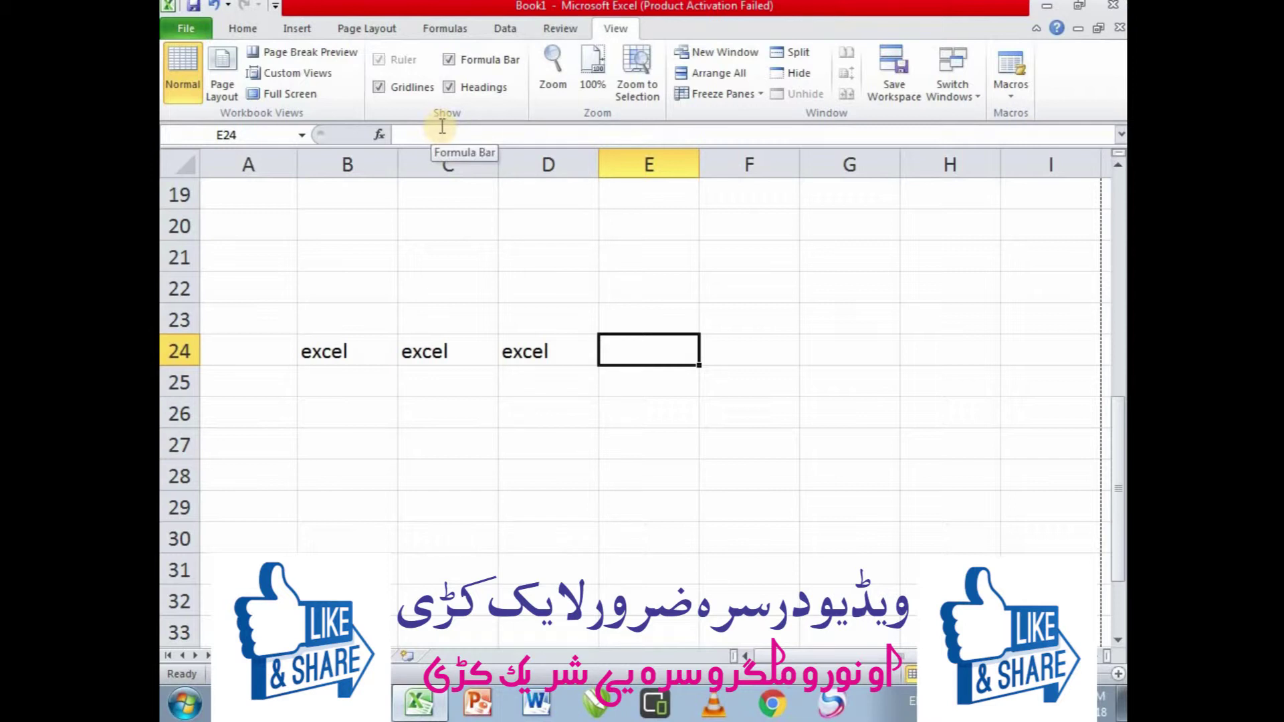
{"action": "left_click", "coordinate": [447, 62]}
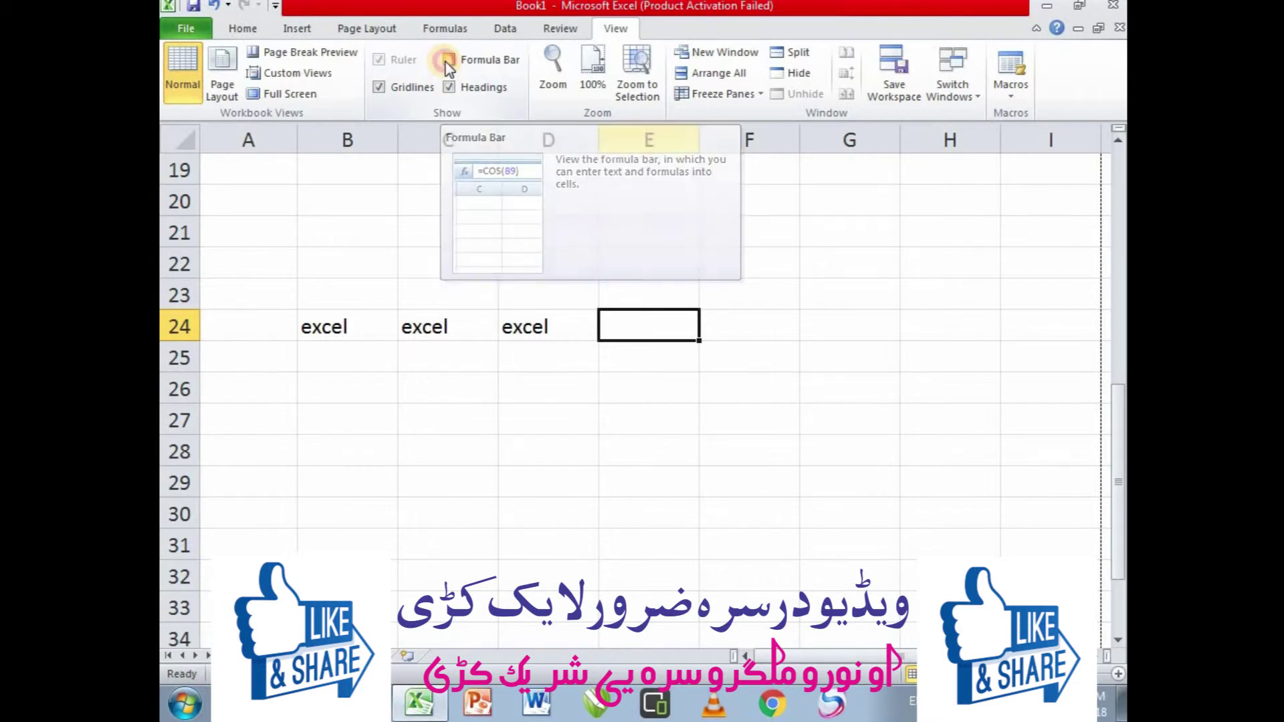
{"action": "left_click", "coordinate": [447, 60]}
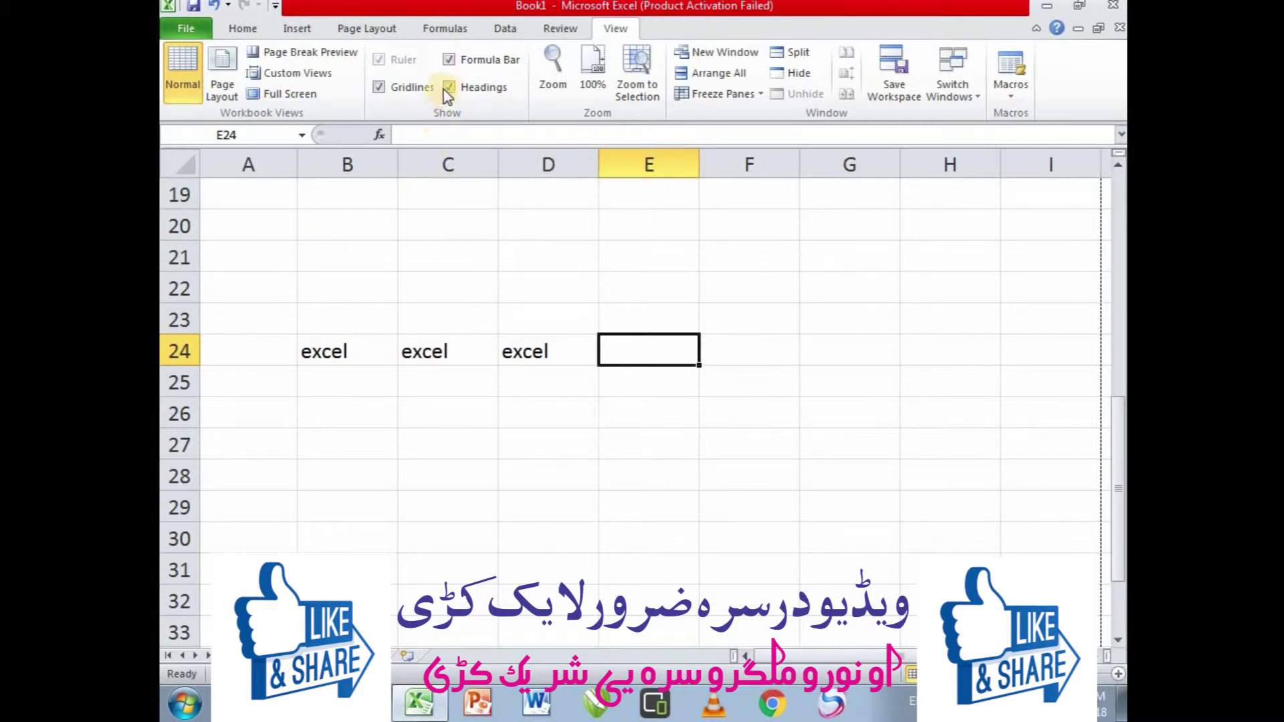
Toggle the row and column headings off and back on twice
{"action": "left_click", "coordinate": [448, 87]}
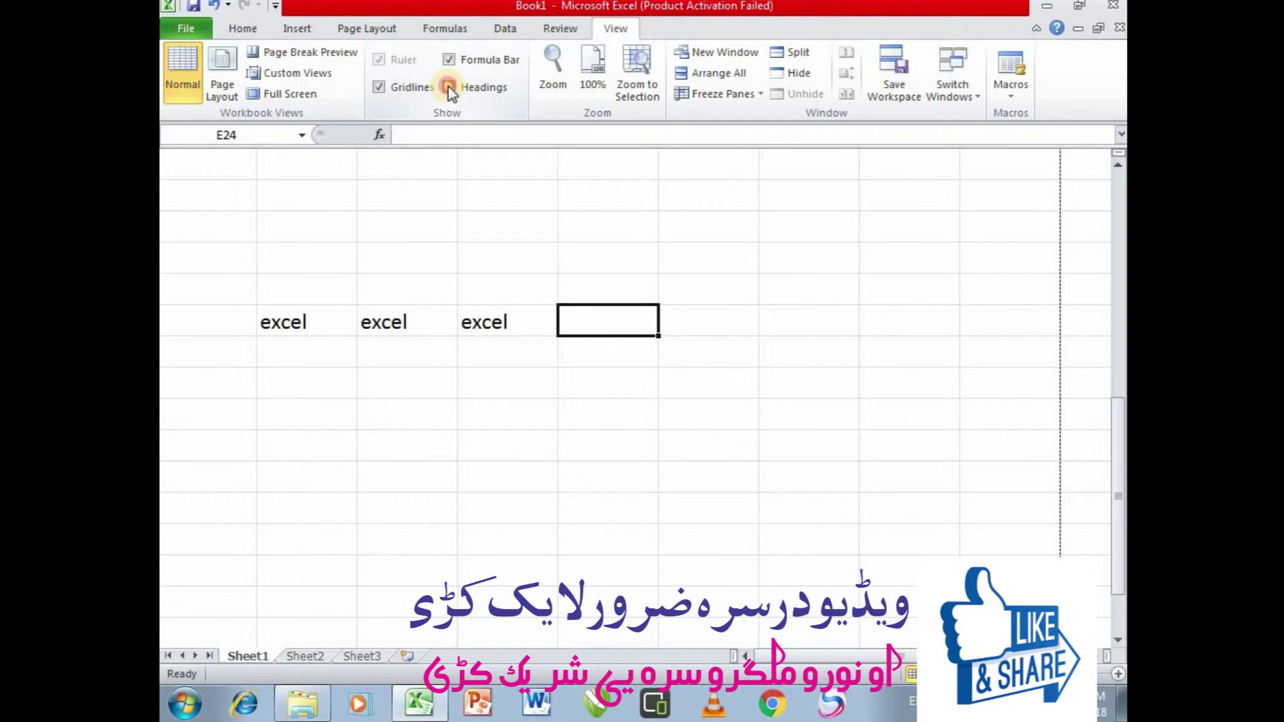
{"action": "left_click", "coordinate": [448, 87]}
{"action": "left_click", "coordinate": [448, 87]}
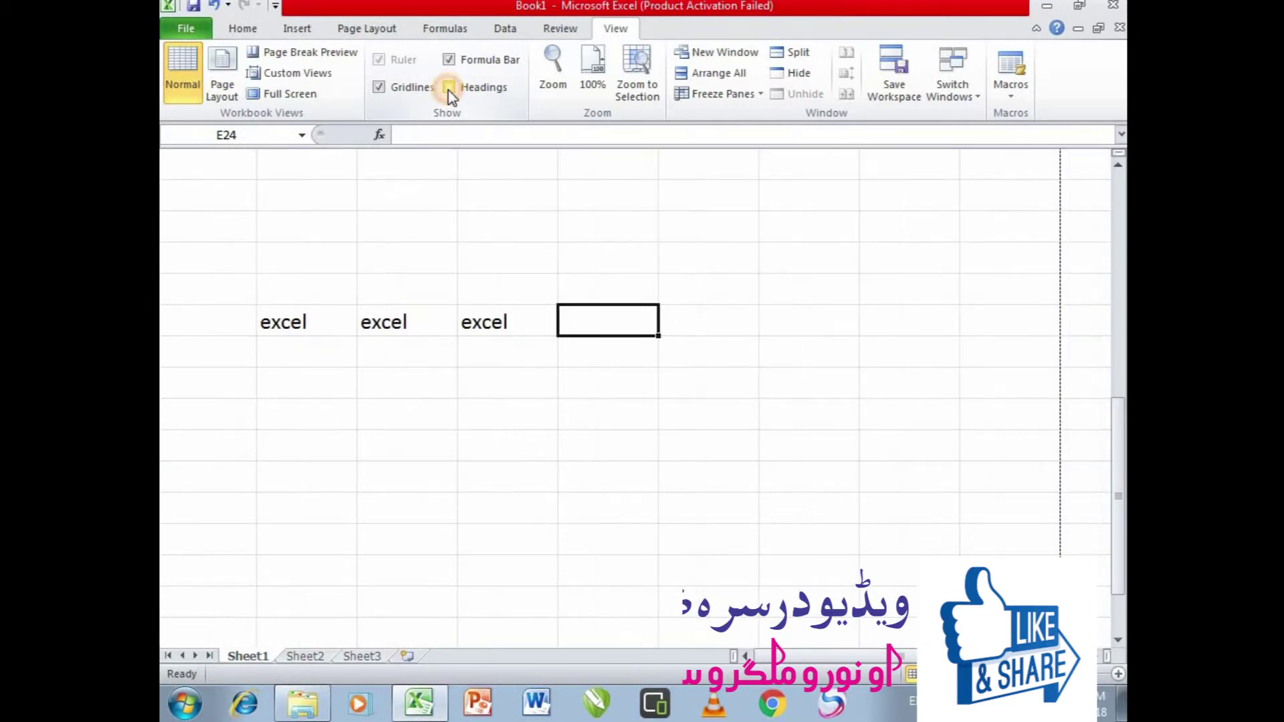
{"action": "left_click", "coordinate": [448, 87]}
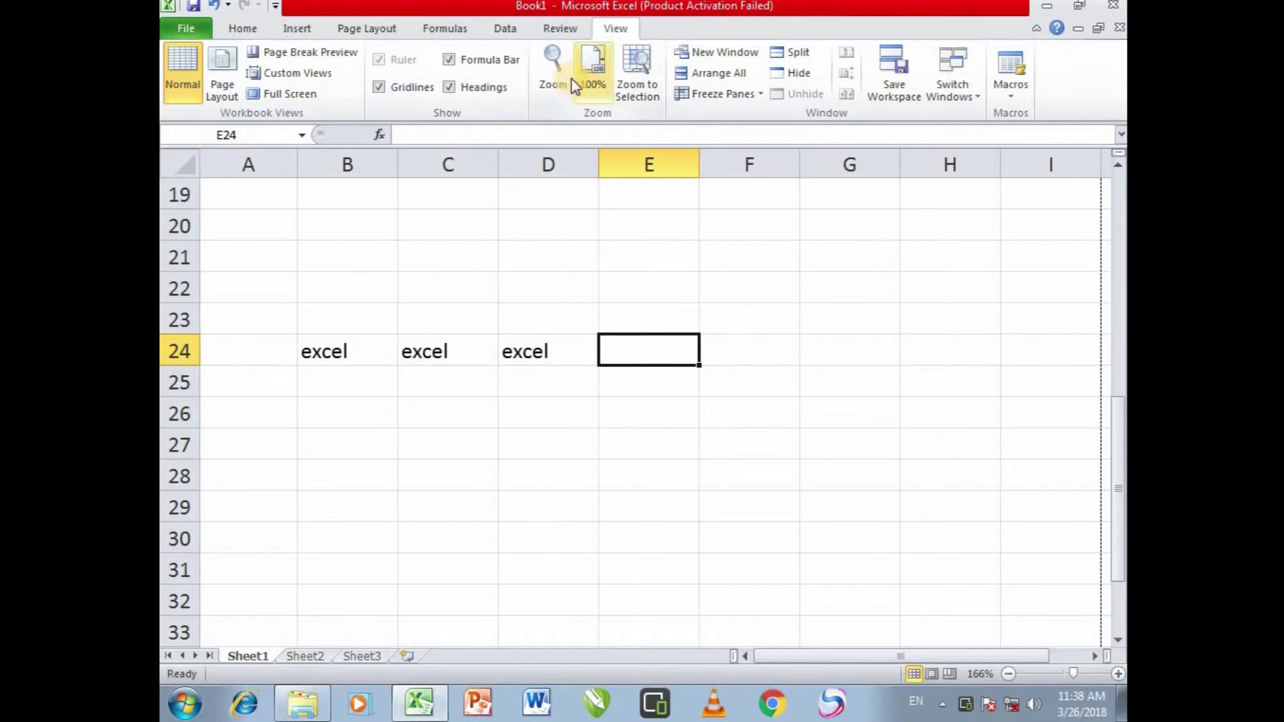
Zoom the sheet to 220% and review the magnification choices in the Zoom dialog without changing them there
{"action": "left_click", "coordinate": [547, 95]}
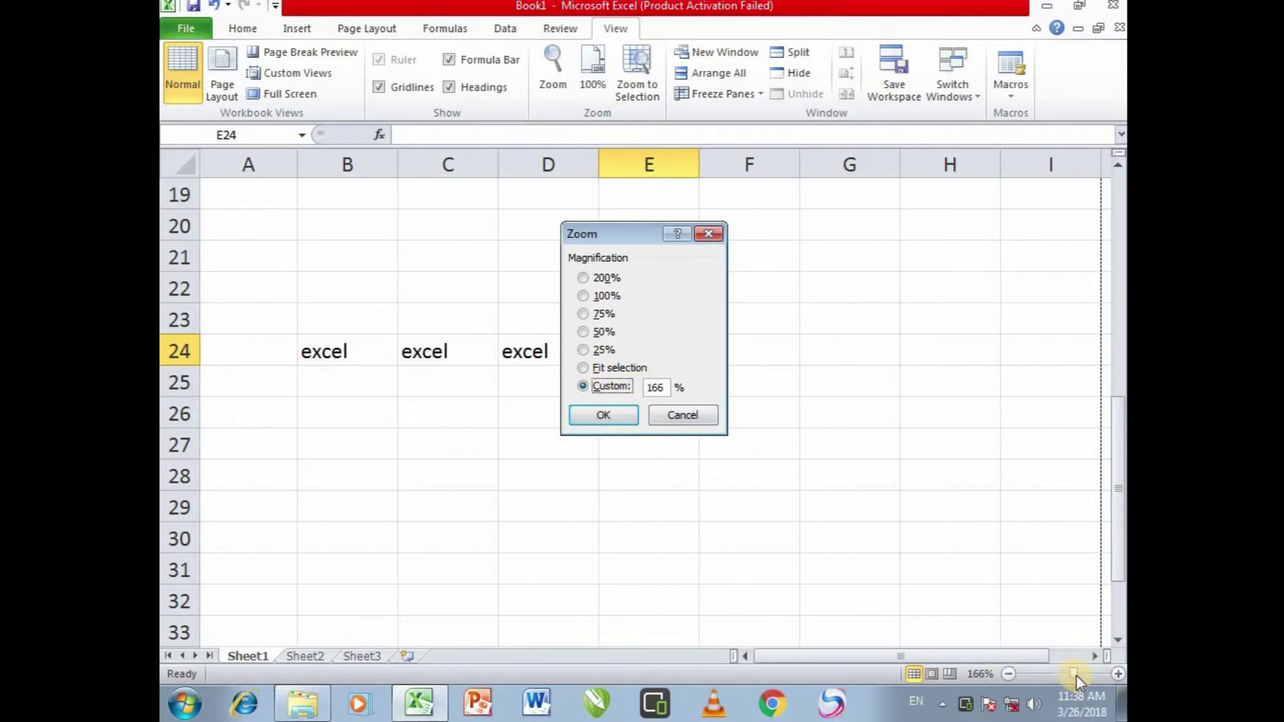
{"action": "left_click", "coordinate": [708, 234]}
{"action": "left_click_drag", "start_coordinate": [1073, 674], "coordinate": [1083, 674]}
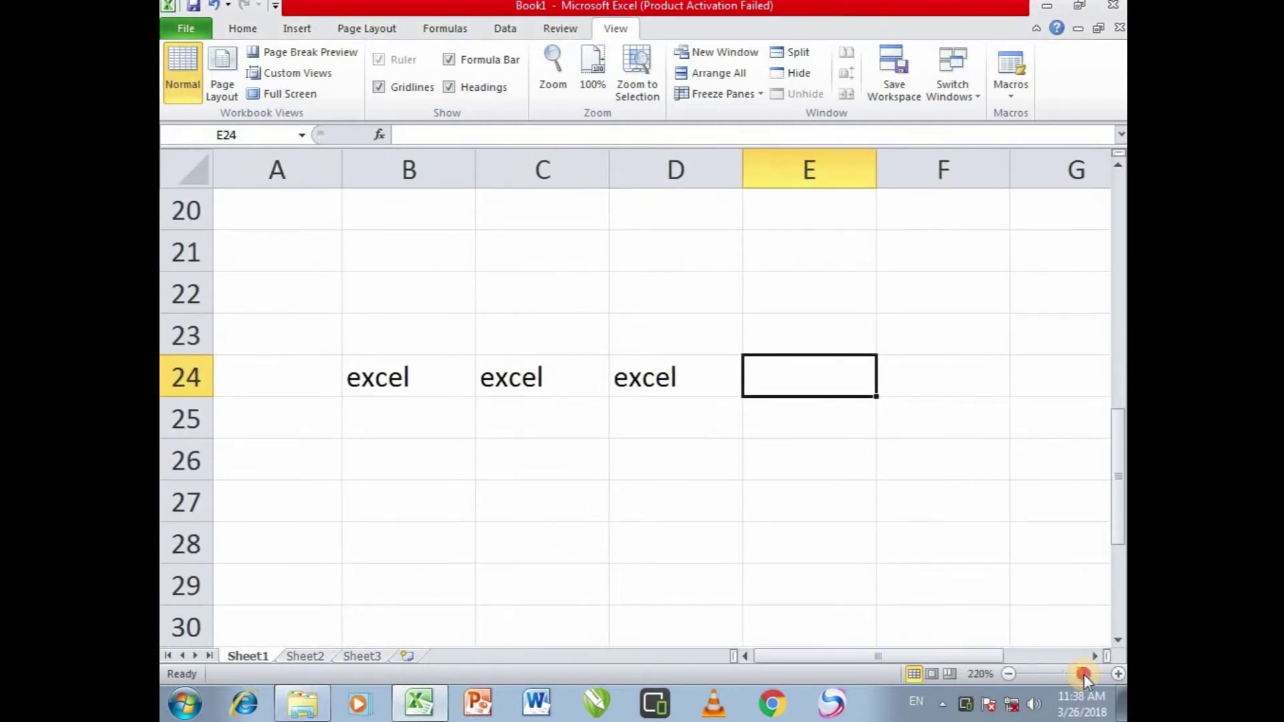
{"action": "left_click", "coordinate": [551, 67]}
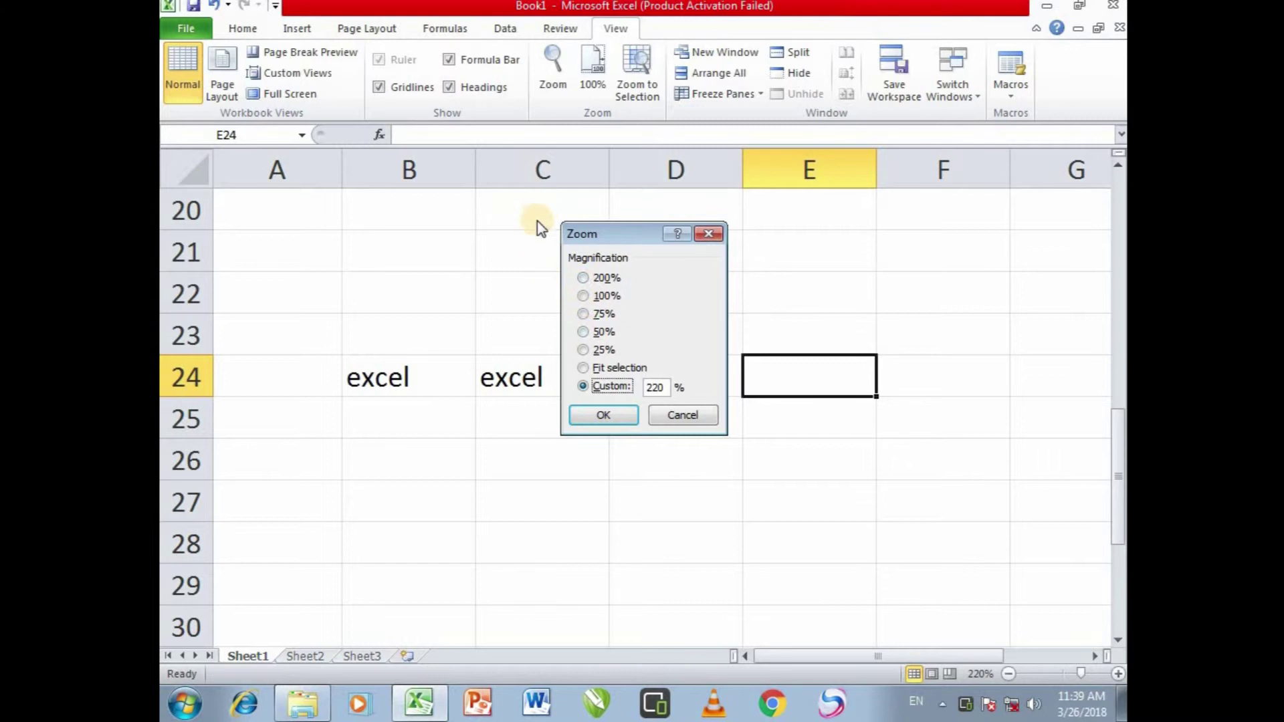
{"action": "left_click", "coordinate": [716, 235]}
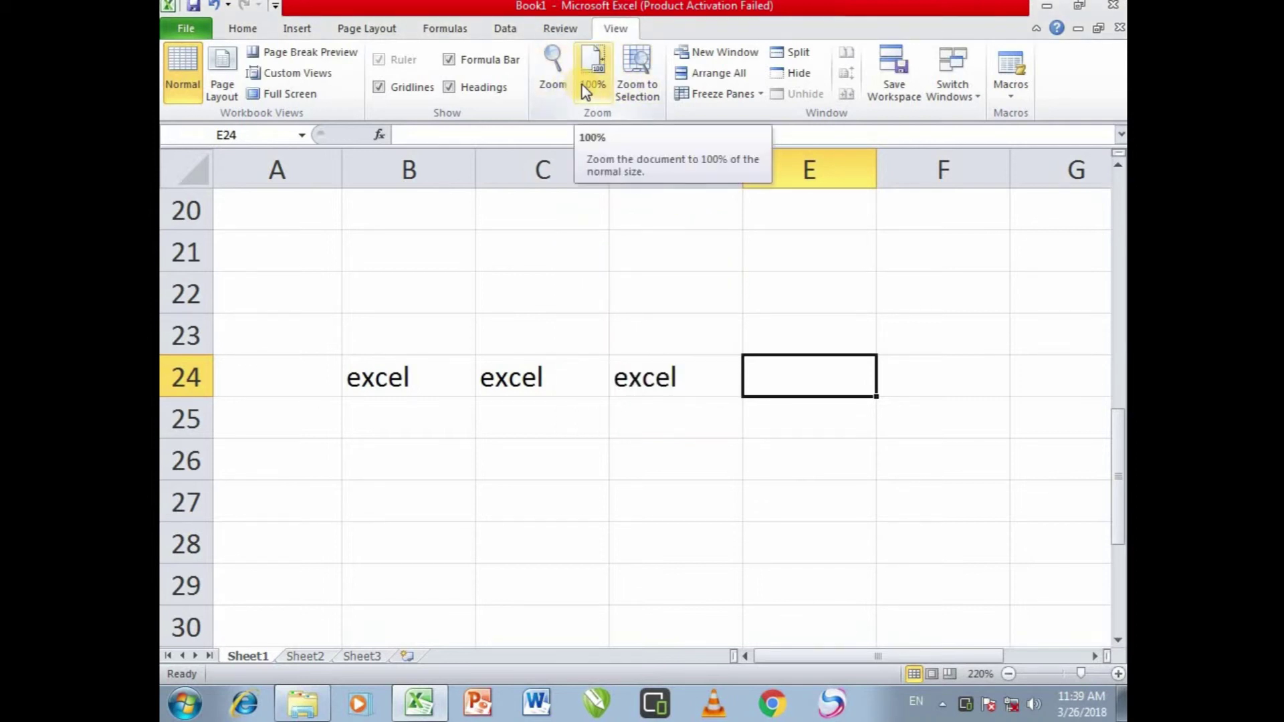
Zoom to the selected cell C24, return the sheet to 100%, and set the zoom to 160%
{"action": "left_click", "coordinate": [535, 373]}
{"action": "left_click", "coordinate": [637, 74]}
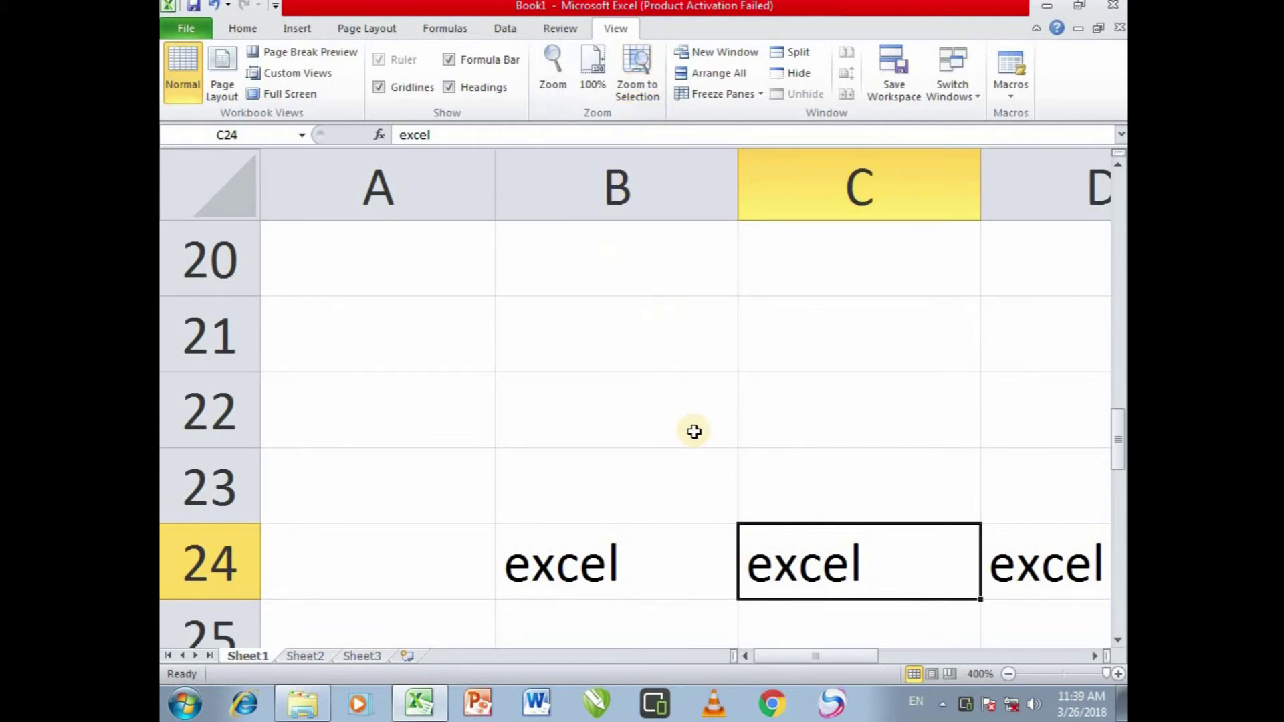
{"action": "left_click", "coordinate": [606, 61]}
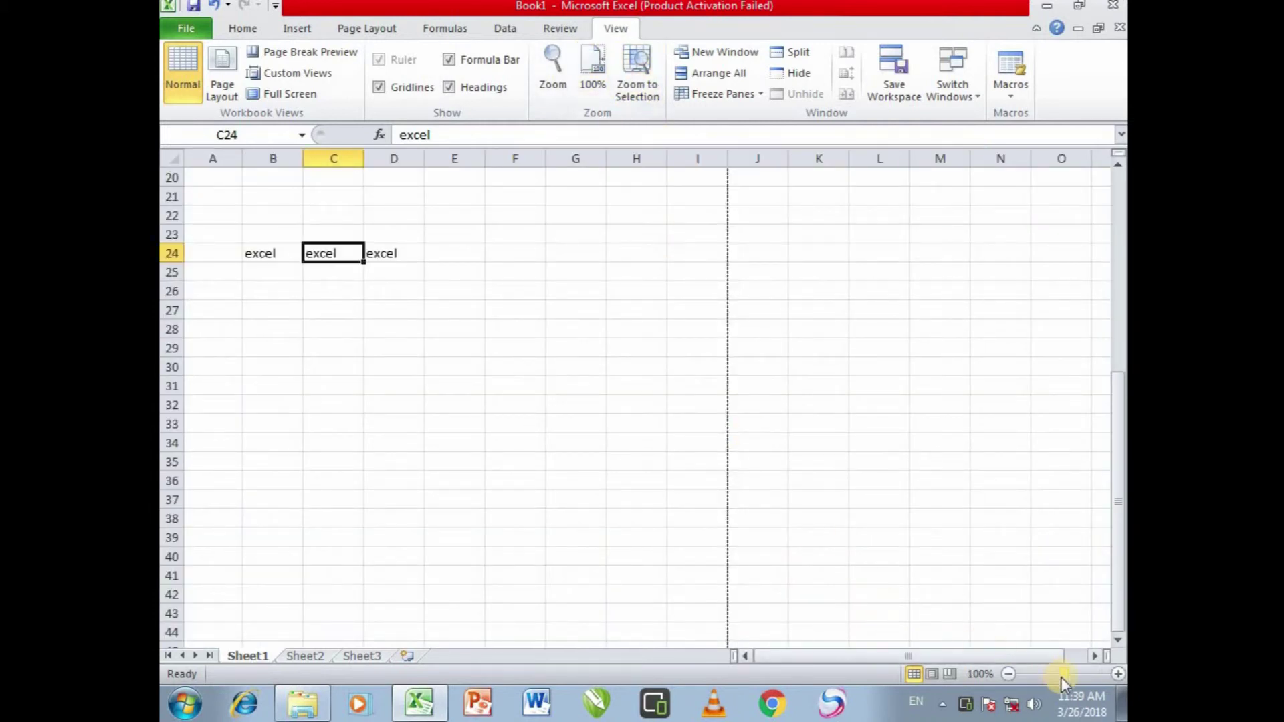
{"action": "left_click_drag", "start_coordinate": [1061, 677], "coordinate": [1070, 676]}
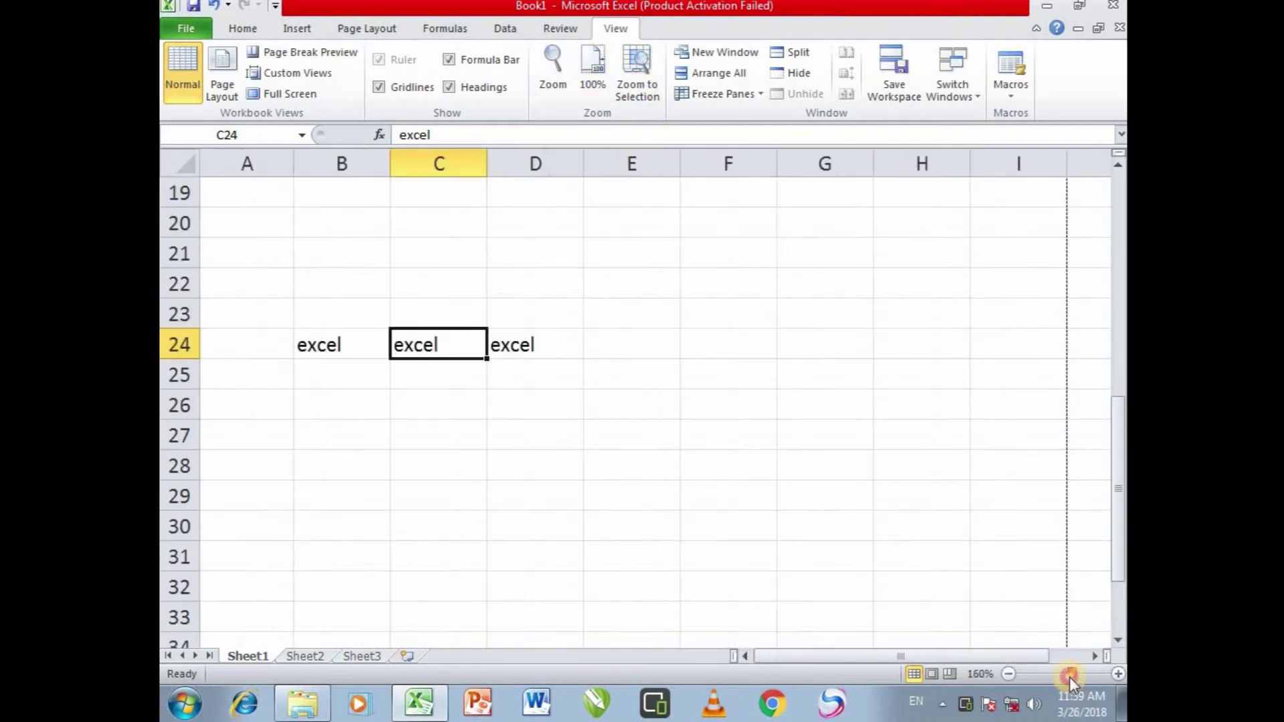
Open a second window of the workbook, select cell G23 in it, and zoom it to 160%
{"action": "left_click", "coordinate": [698, 61]}
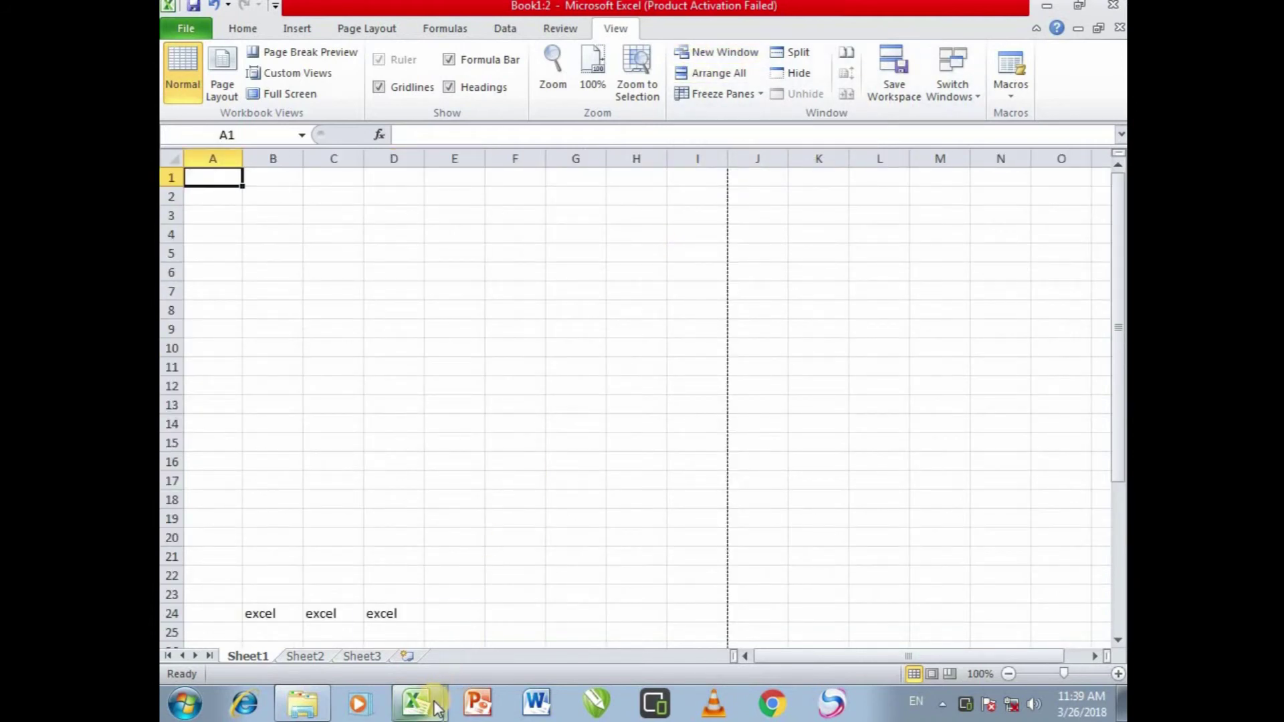
{"action": "mouse_move", "coordinate": [438, 708]}
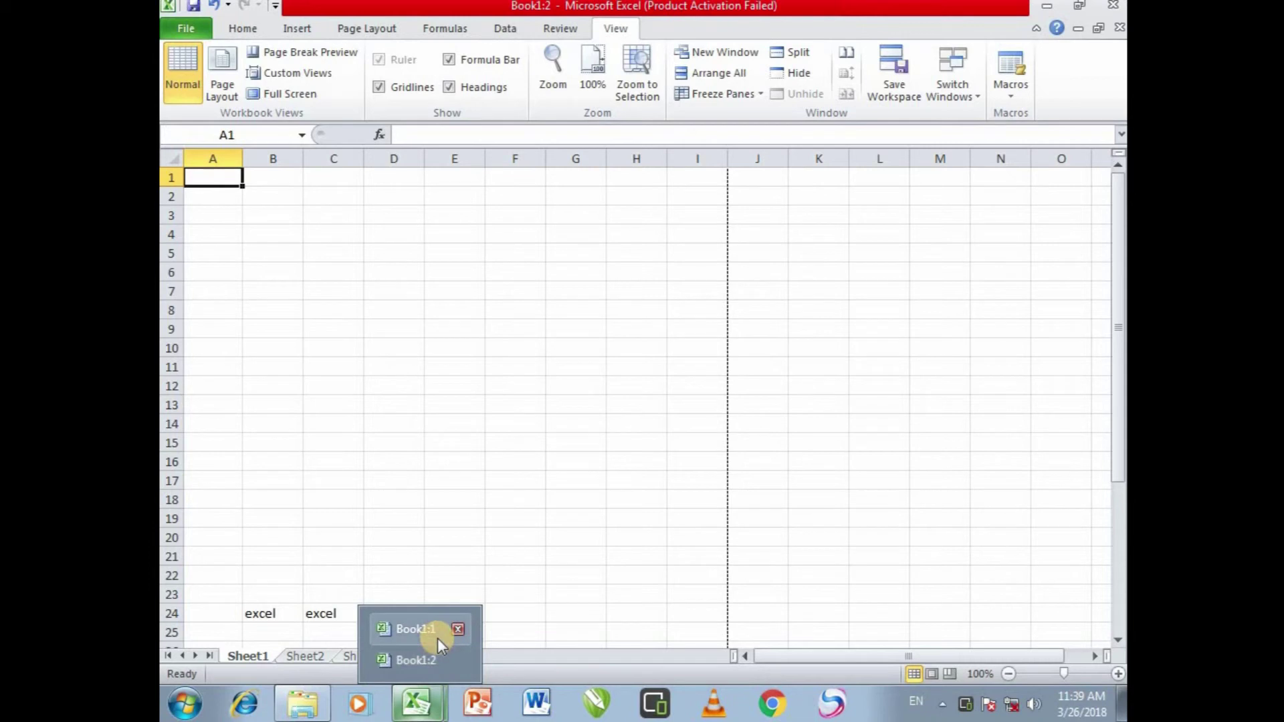
{"action": "left_click", "coordinate": [576, 592]}
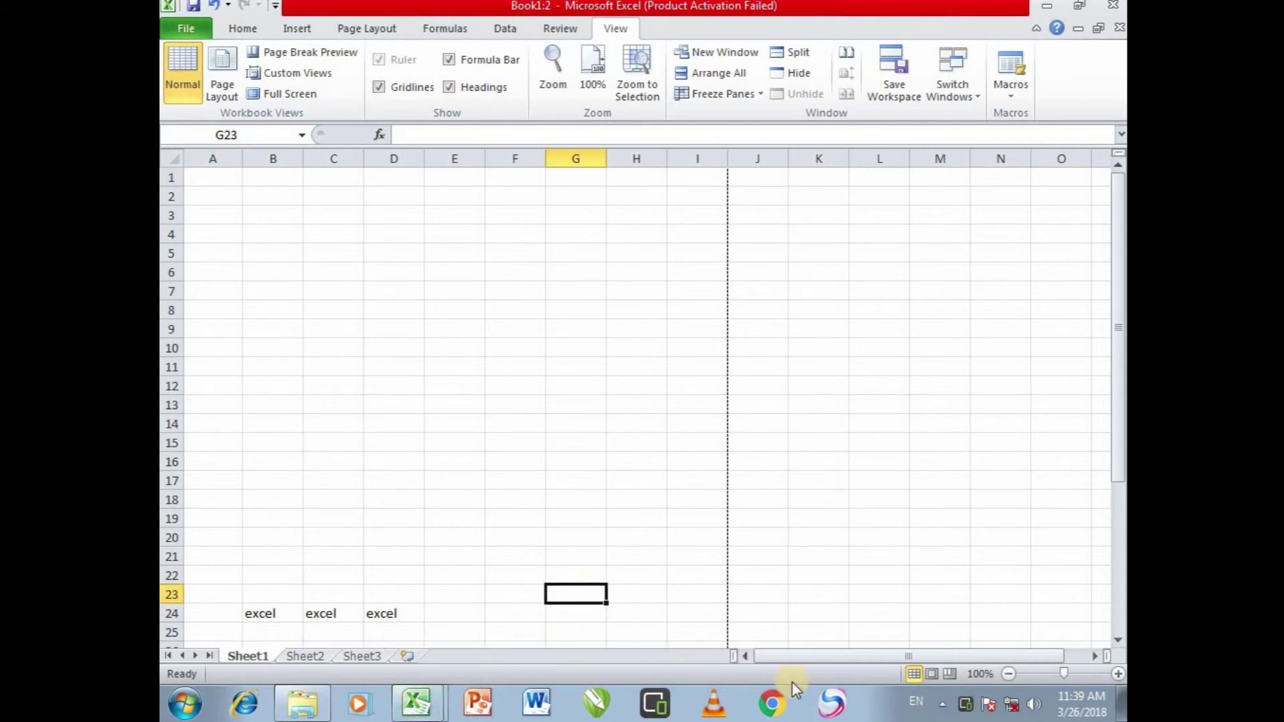
{"action": "left_click_drag", "start_coordinate": [1065, 672], "coordinate": [1072, 672]}
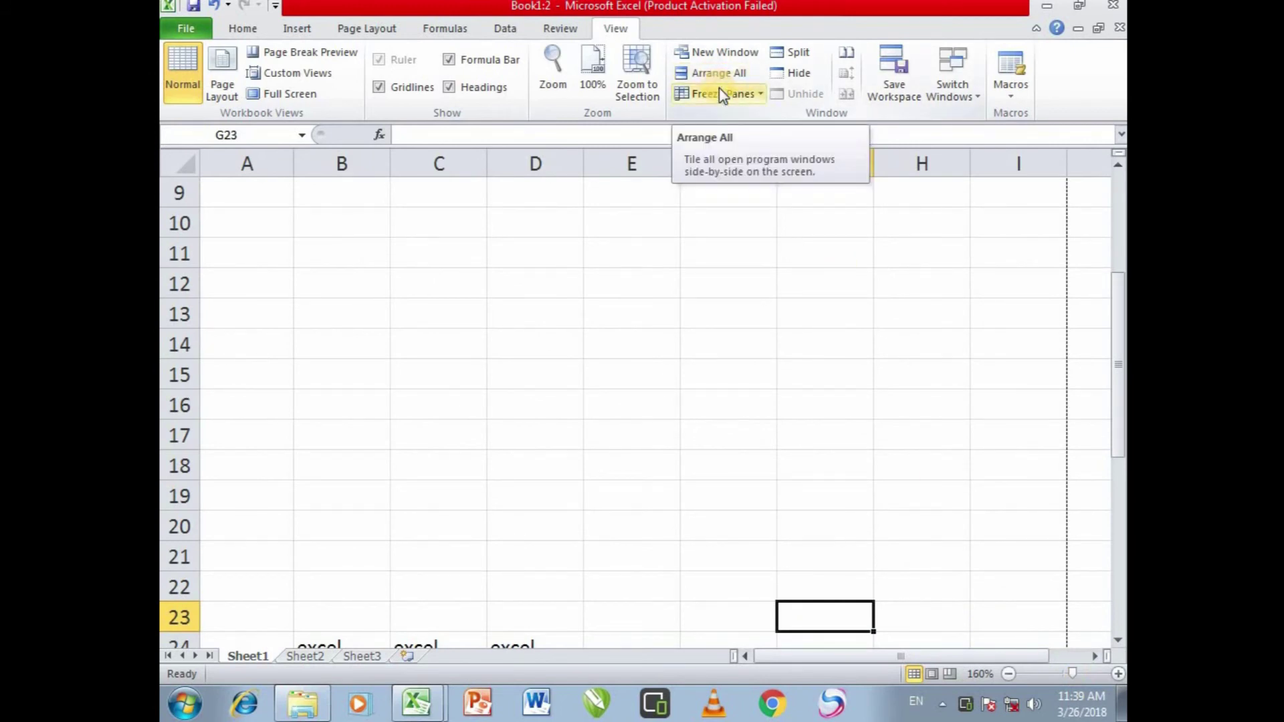
Freeze the panes at the range B24:D24 so the rows above and column A stay fixed
{"action": "left_click", "coordinate": [758, 95]}
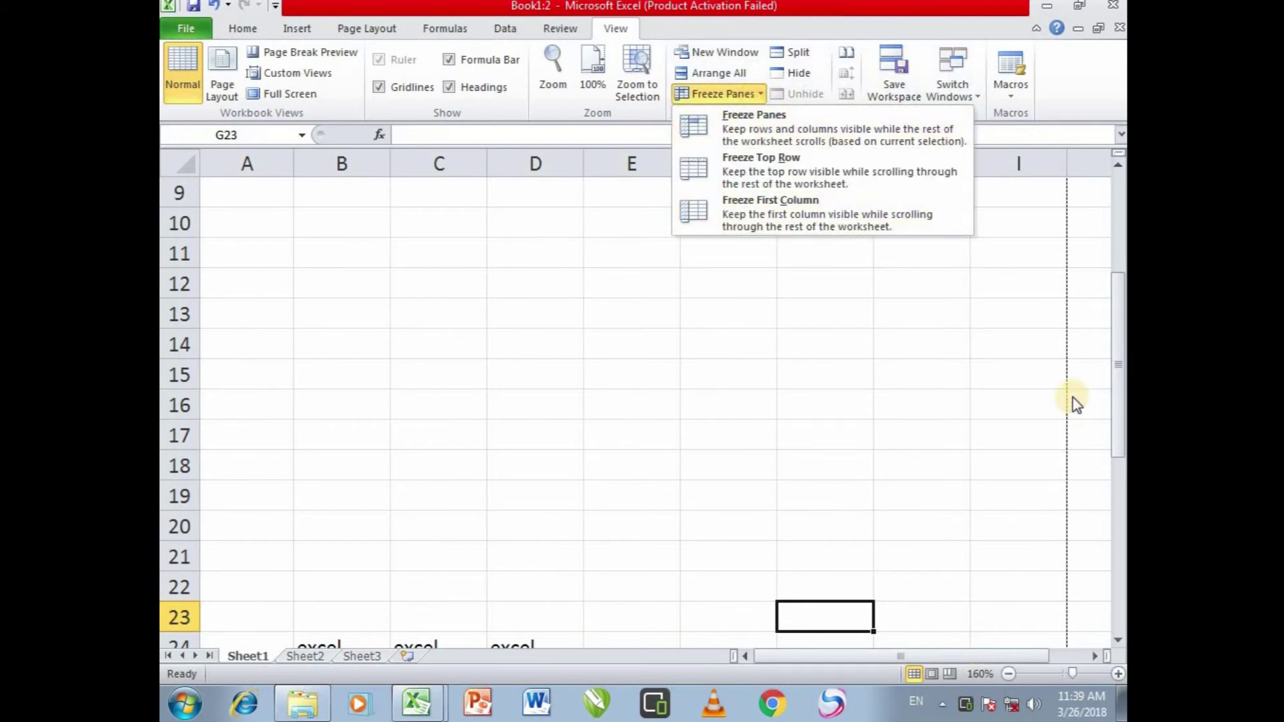
{"action": "left_click", "coordinate": [1117, 404]}
{"action": "left_click_drag", "start_coordinate": [1121, 438], "coordinate": [1119, 478]}
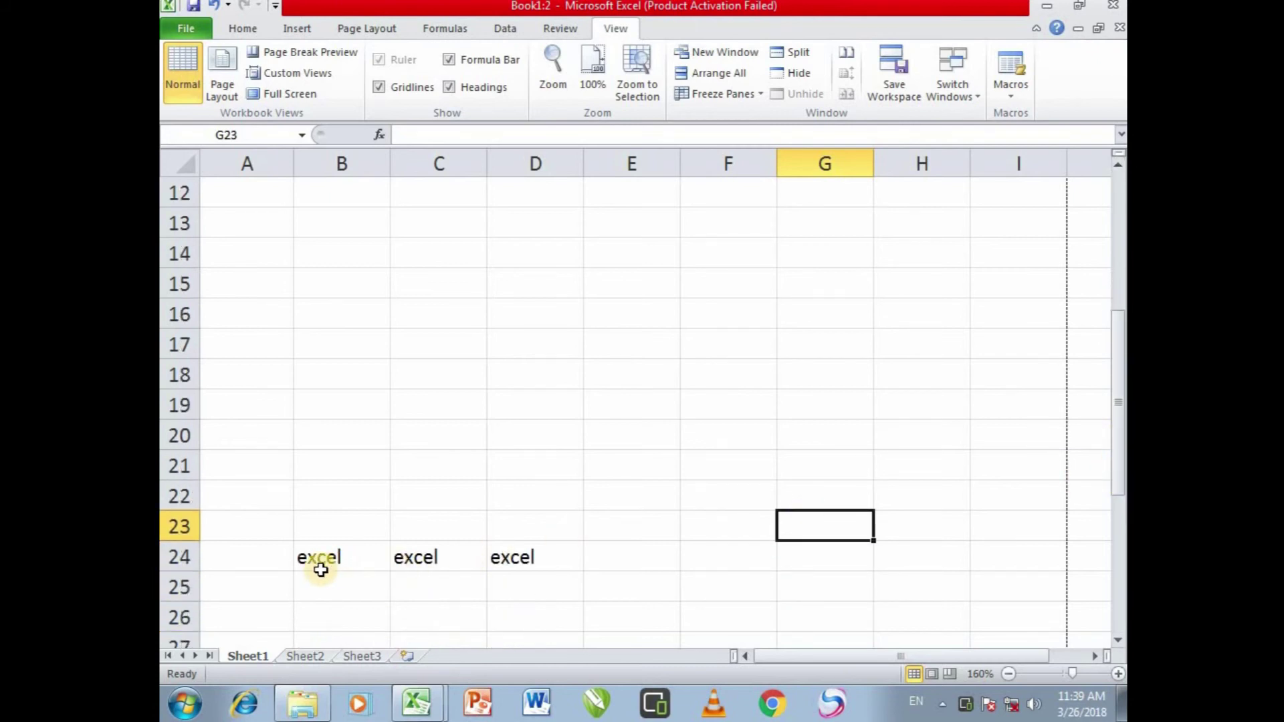
{"action": "left_click_drag", "start_coordinate": [307, 559], "coordinate": [505, 558]}
{"action": "left_click", "coordinate": [759, 94]}
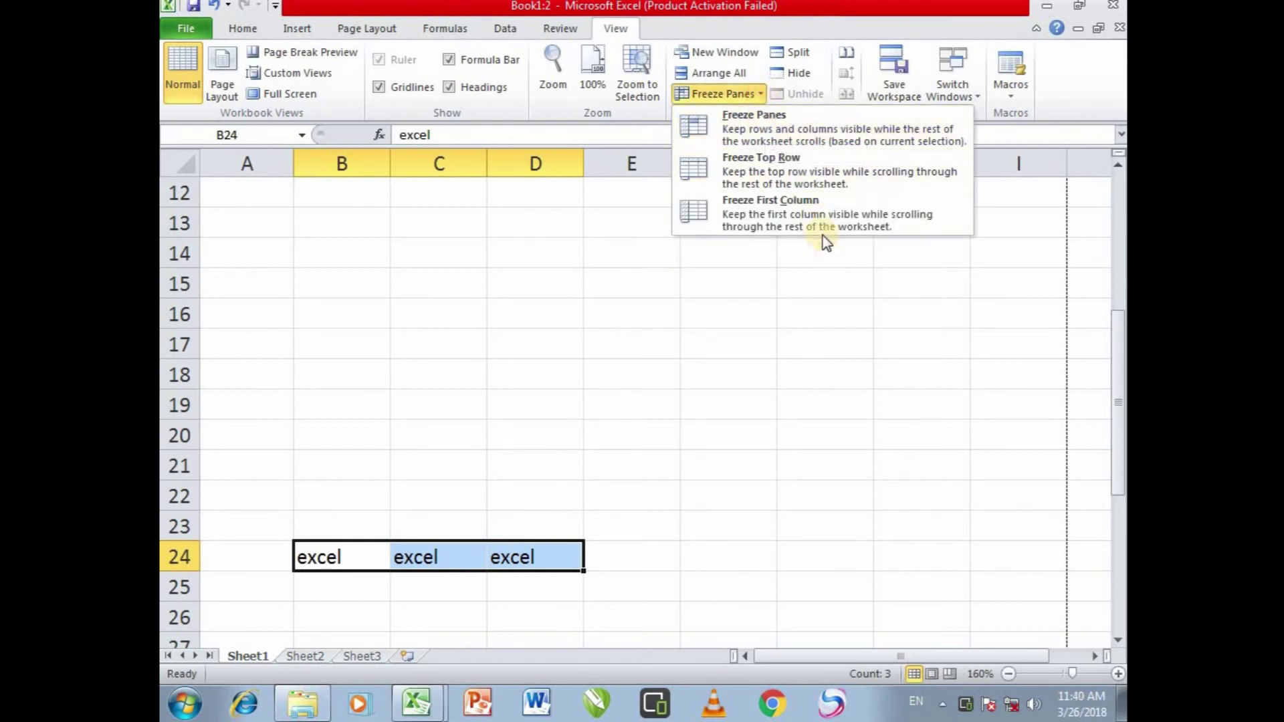
{"action": "left_click", "coordinate": [800, 131]}
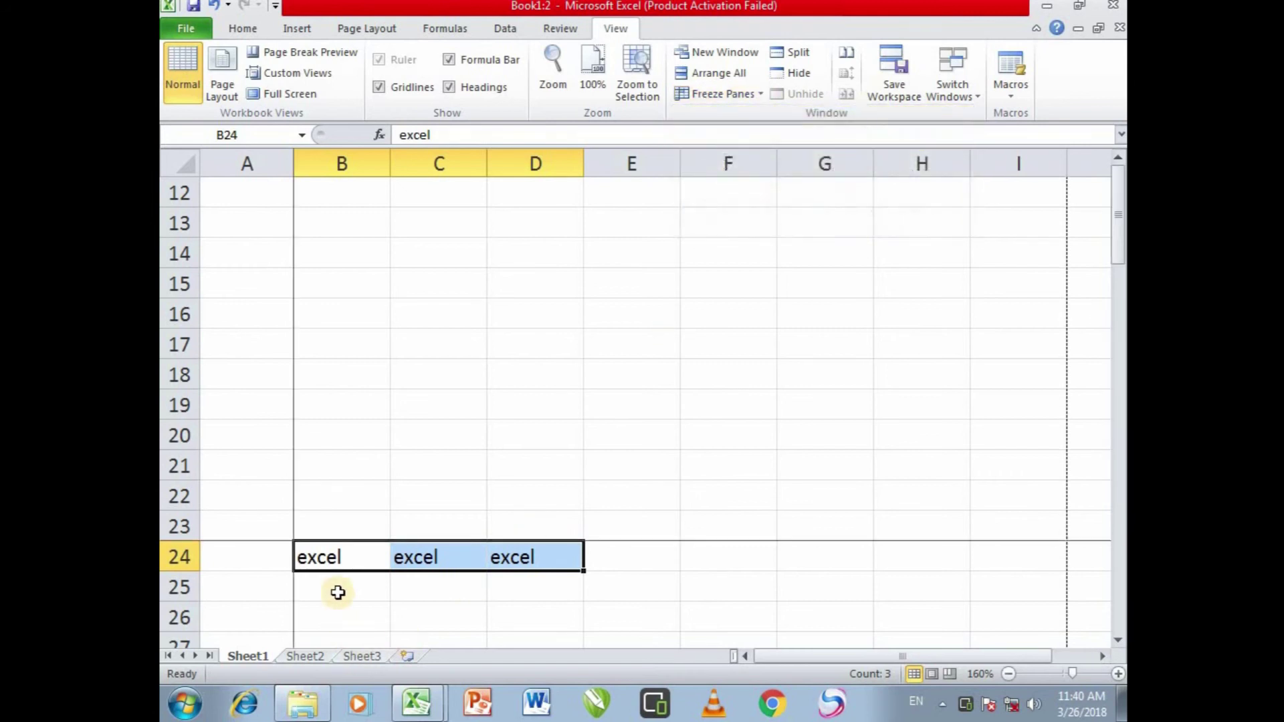
Fill the cells below the freeze line with sample text: kkk in B25, kk in C25, C26 and C29, and kkkkkk in C27 and C28
{"action": "left_click", "coordinate": [337, 582]}
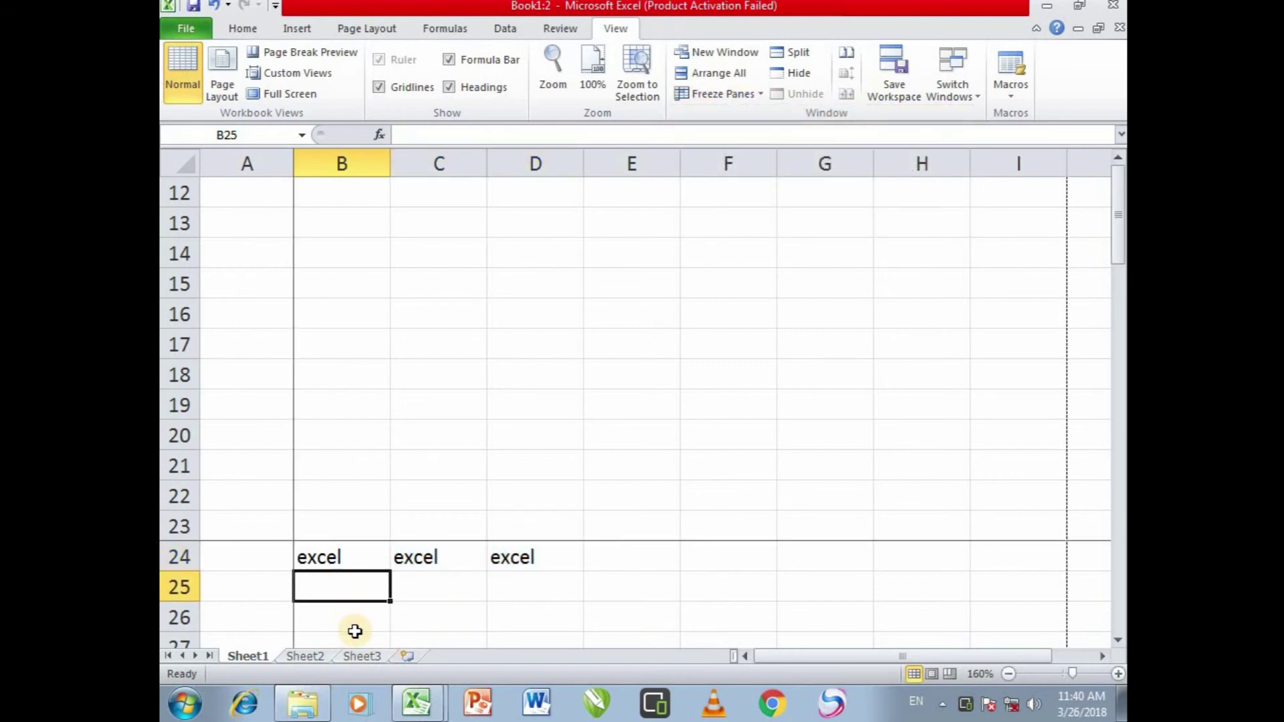
{"action": "type", "text": "kkk"}
{"action": "key", "text": "Tab"}
{"action": "type", "text": "kk"}
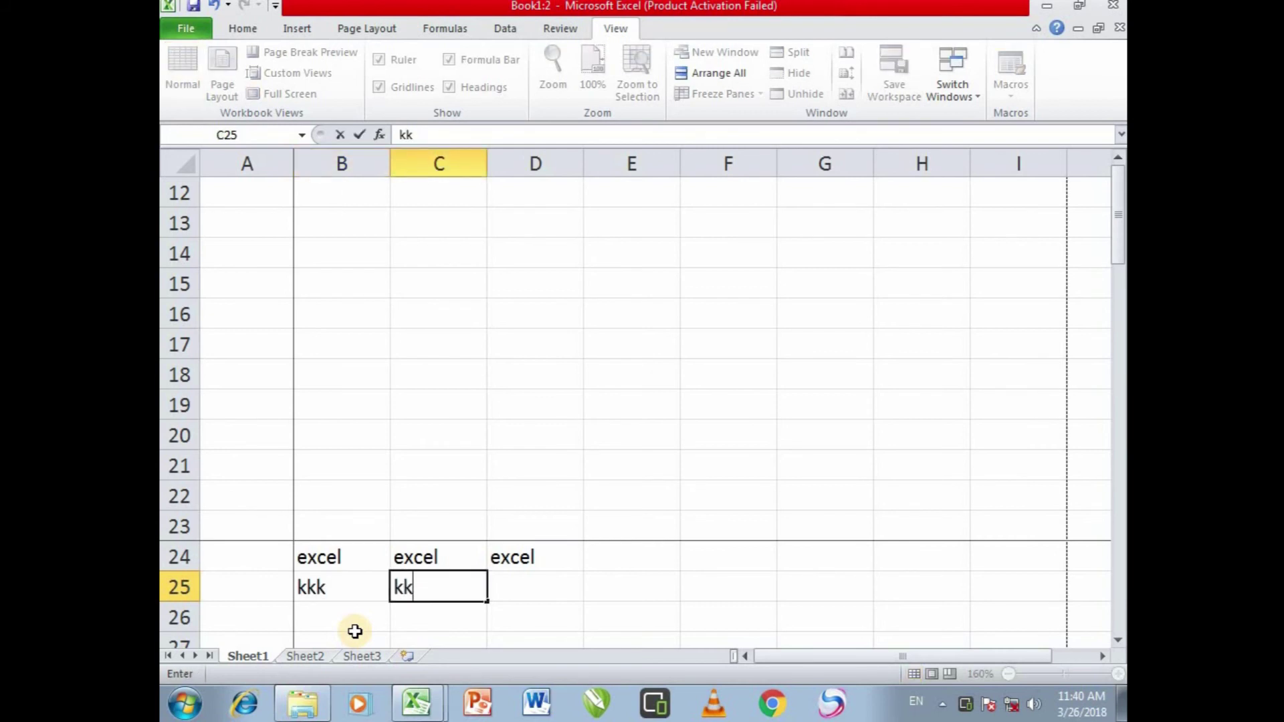
{"action": "key", "text": "Return"}
{"action": "type", "text": "kk"}
{"action": "key", "text": "Return"}
{"action": "type", "text": "kk"}
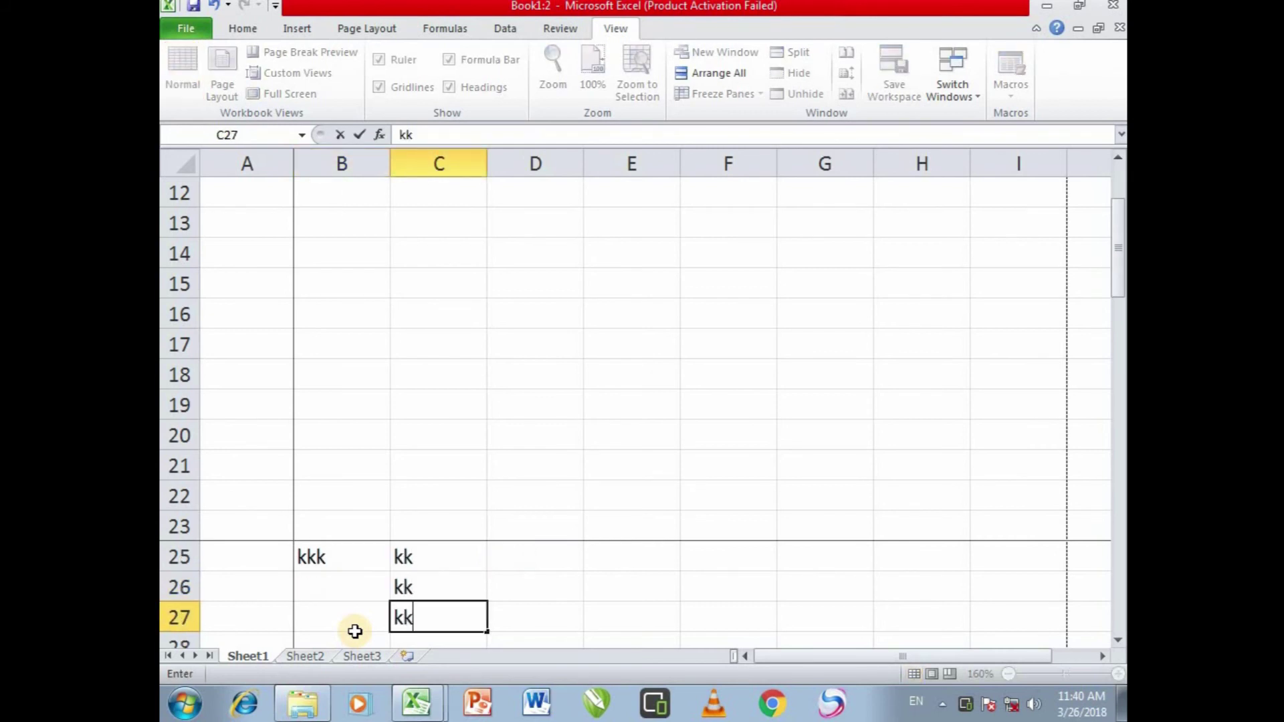
{"action": "type", "text": "kkkk"}
{"action": "key", "text": "Return"}
{"action": "type", "text": "kkkkkk"}
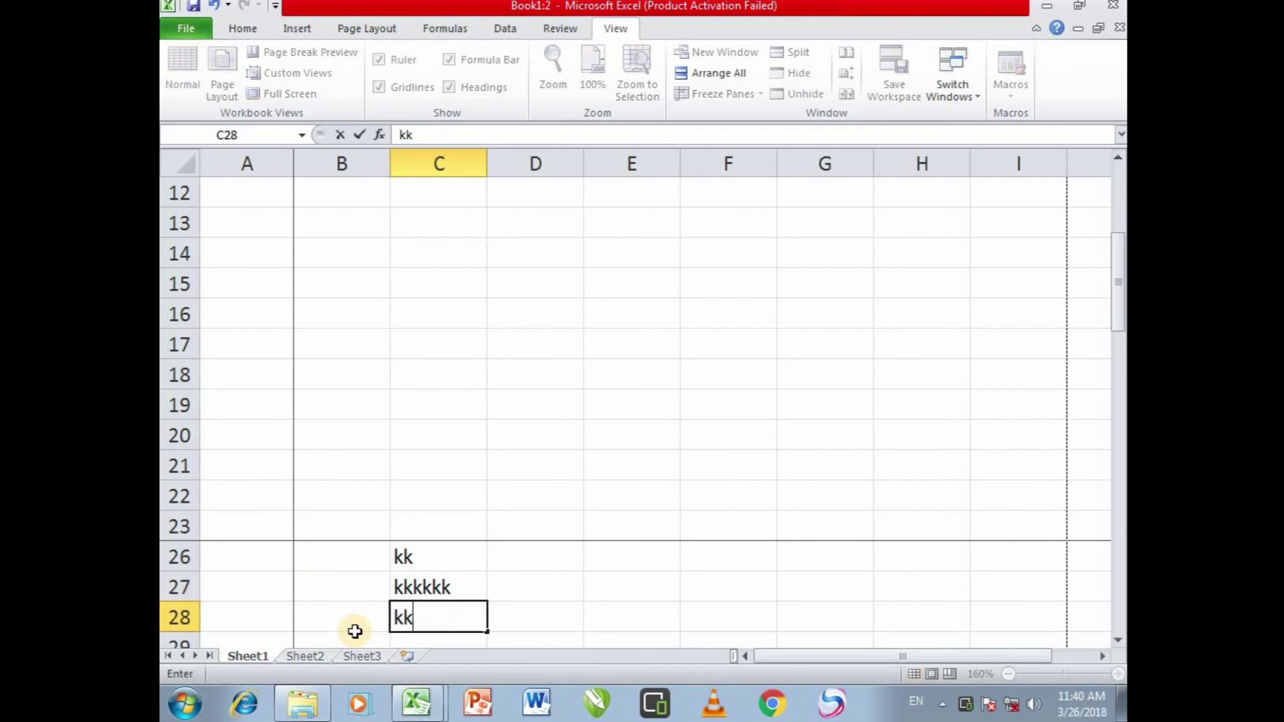
{"action": "key", "text": "Return"}
{"action": "type", "text": "kk"}
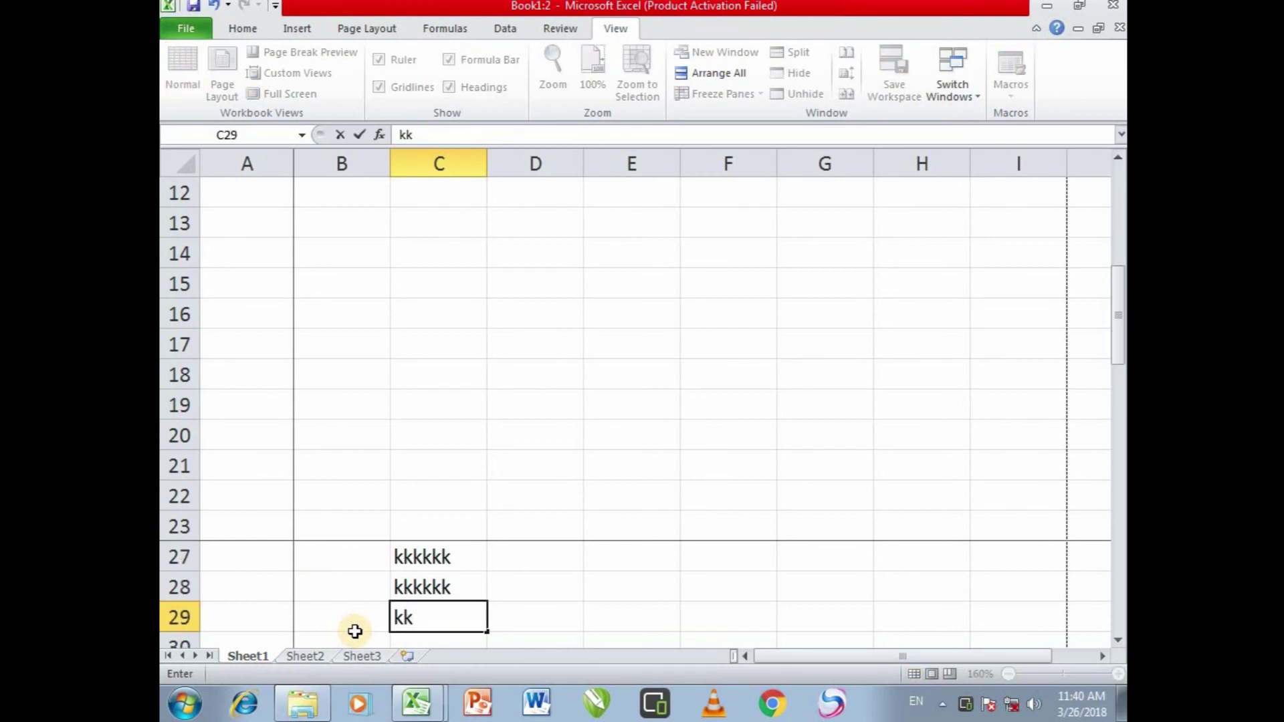
{"action": "scroll", "coordinate": [521, 584], "scroll_direction": "up", "scroll_amount": 1}
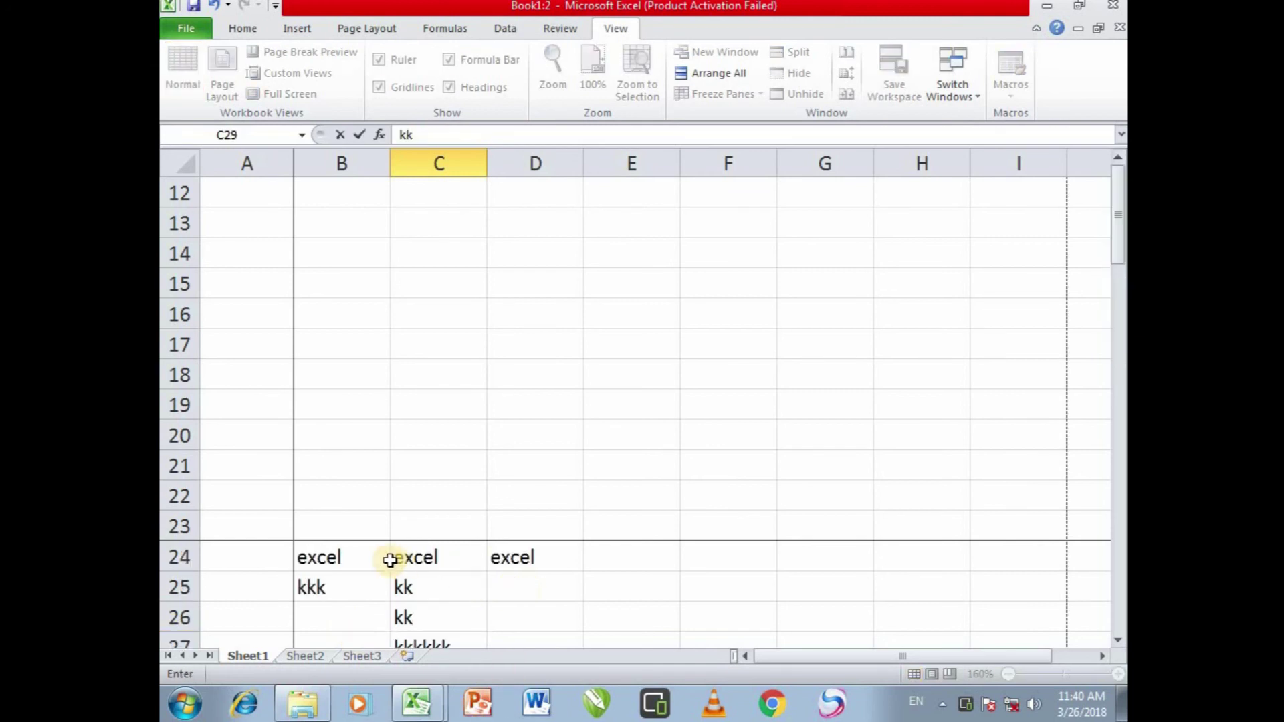